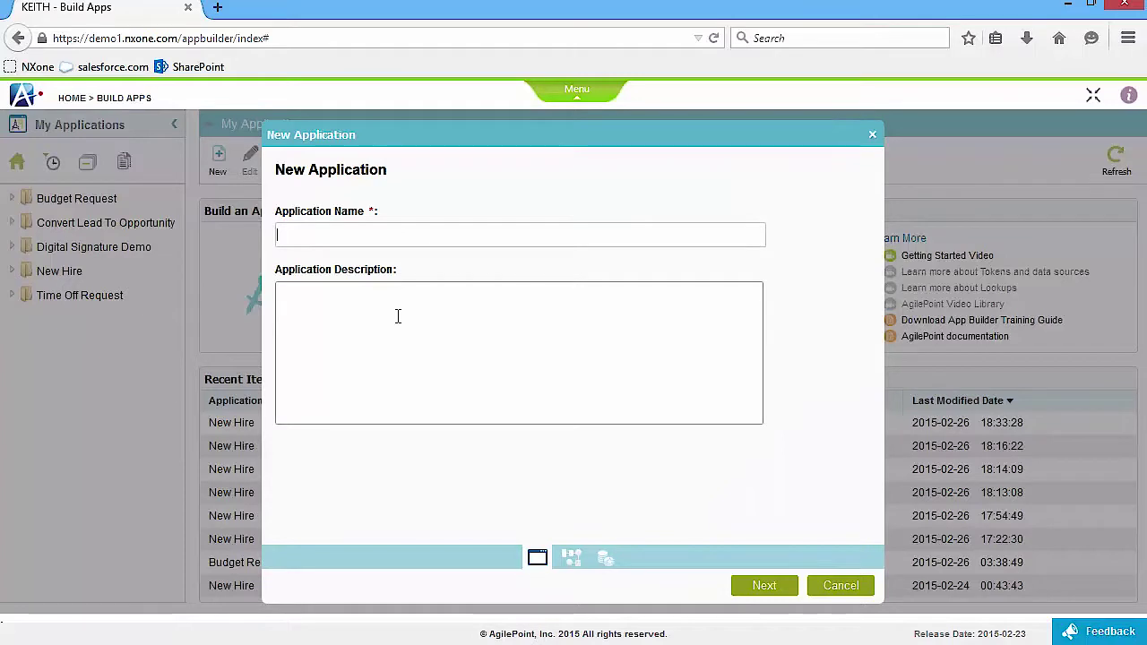
# Create the Help Desk application with a process model named Help Desk Process, 5 horizontal swimlanes and a blank primary data source.
pyautogui.write('Help Desk')
pyautogui.click(759, 589)
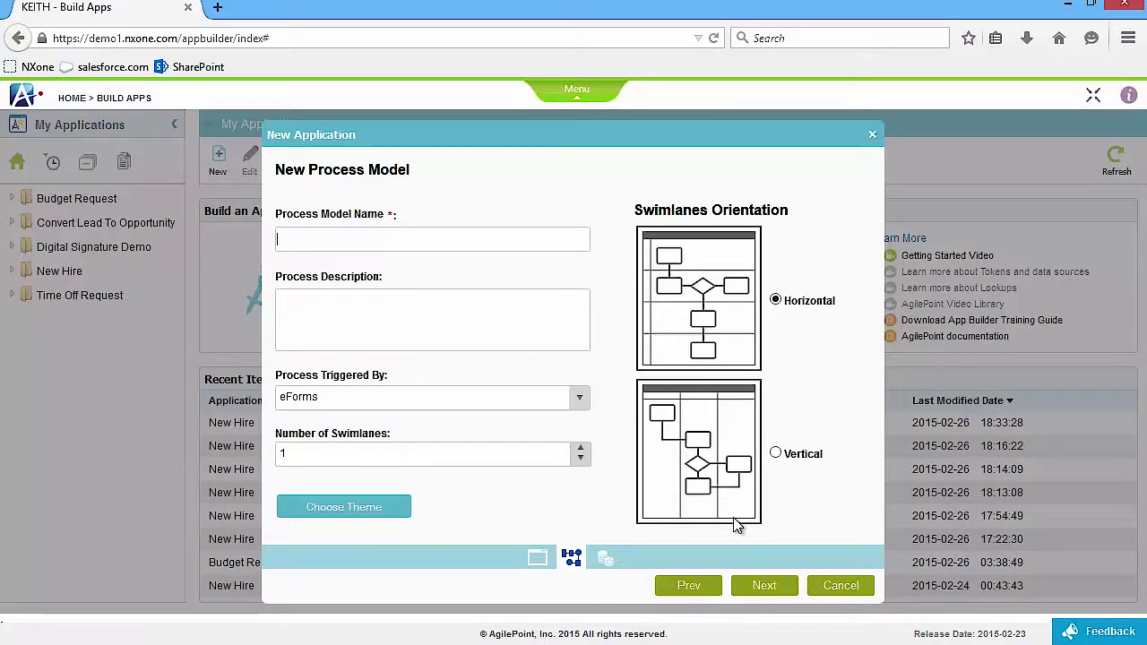
pyautogui.click(306, 452)
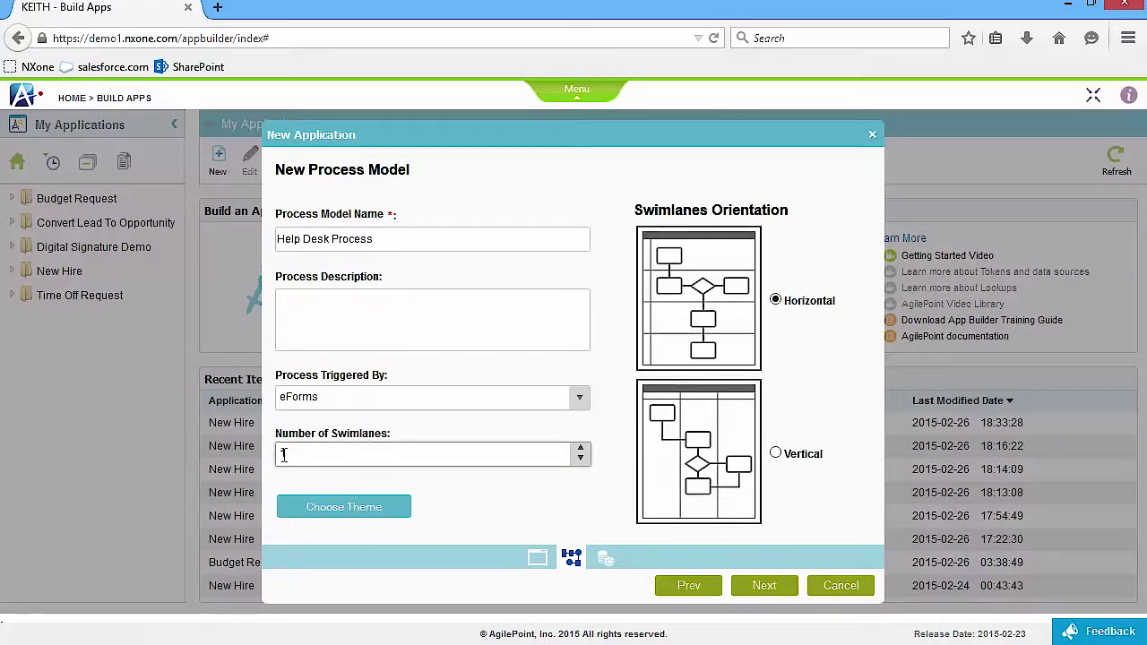
pyautogui.moveTo(286, 453); pyautogui.dragTo(271, 461)
pyautogui.write('5')
pyautogui.click(755, 589)
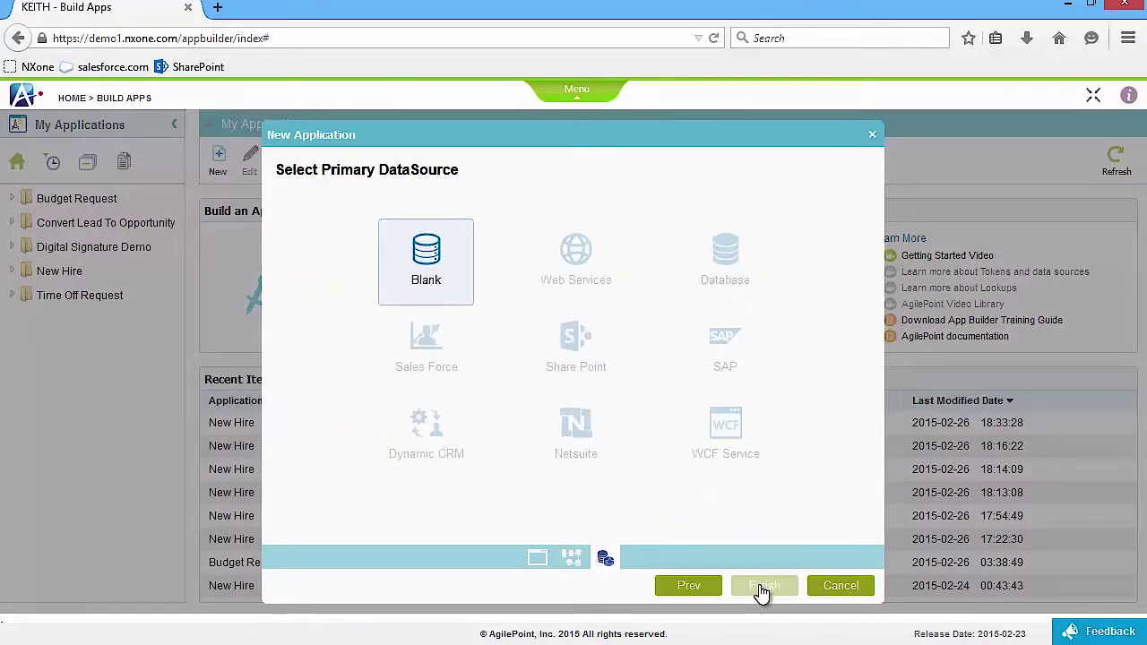
pyautogui.click(763, 587)
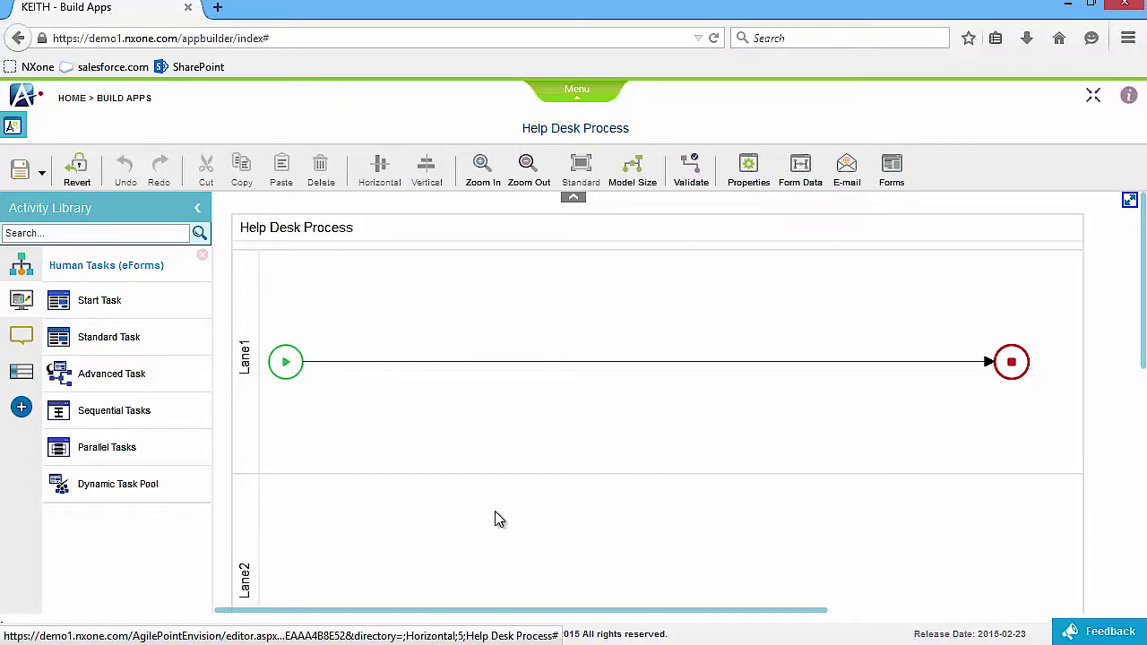
# Rename the first swimlane Requester and the second swimlane Tier 1.
pyautogui.doubleClick(247, 369)
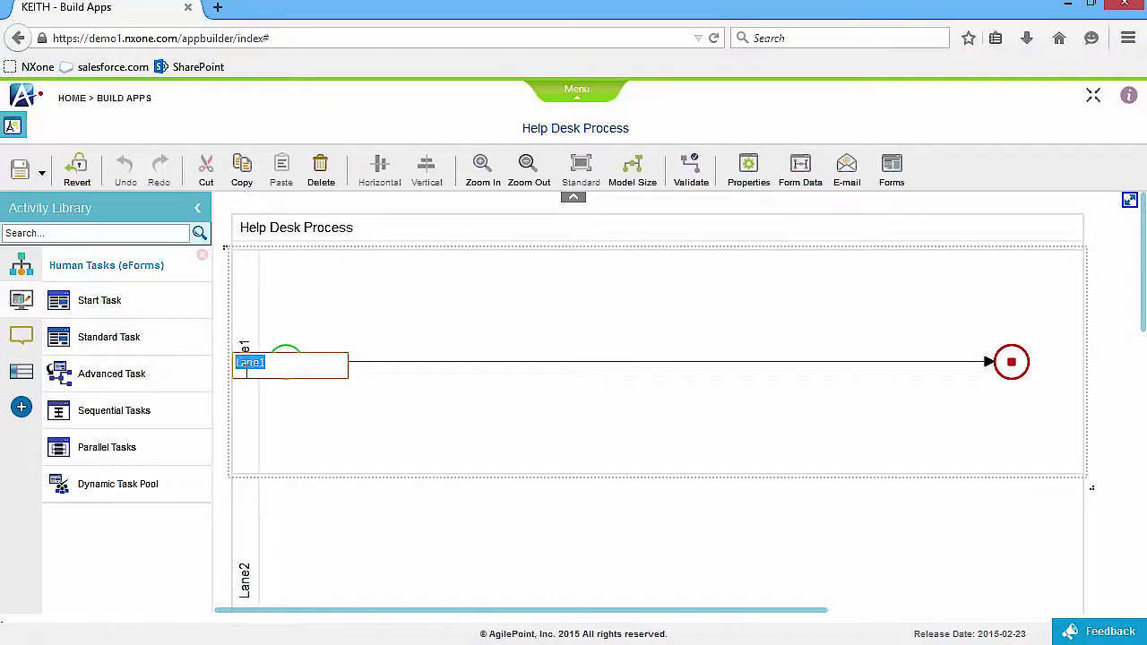
pyautogui.write('Requested')
pyautogui.press('Return')
pyautogui.scroll(-3, 487, 541)
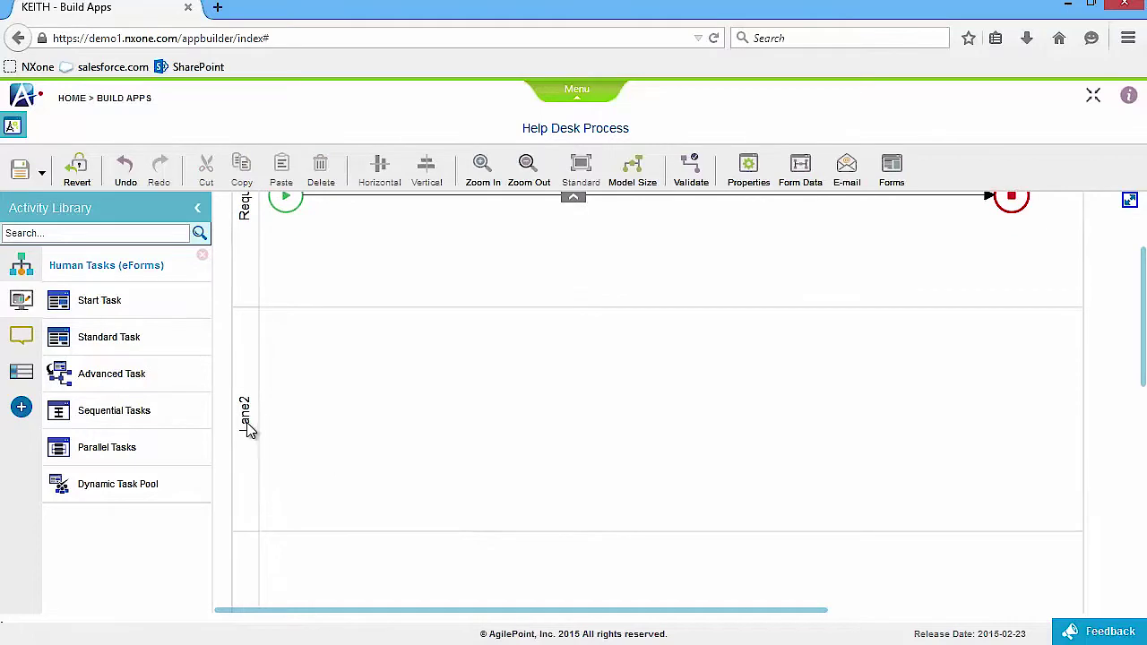
pyautogui.doubleClick(247, 428)
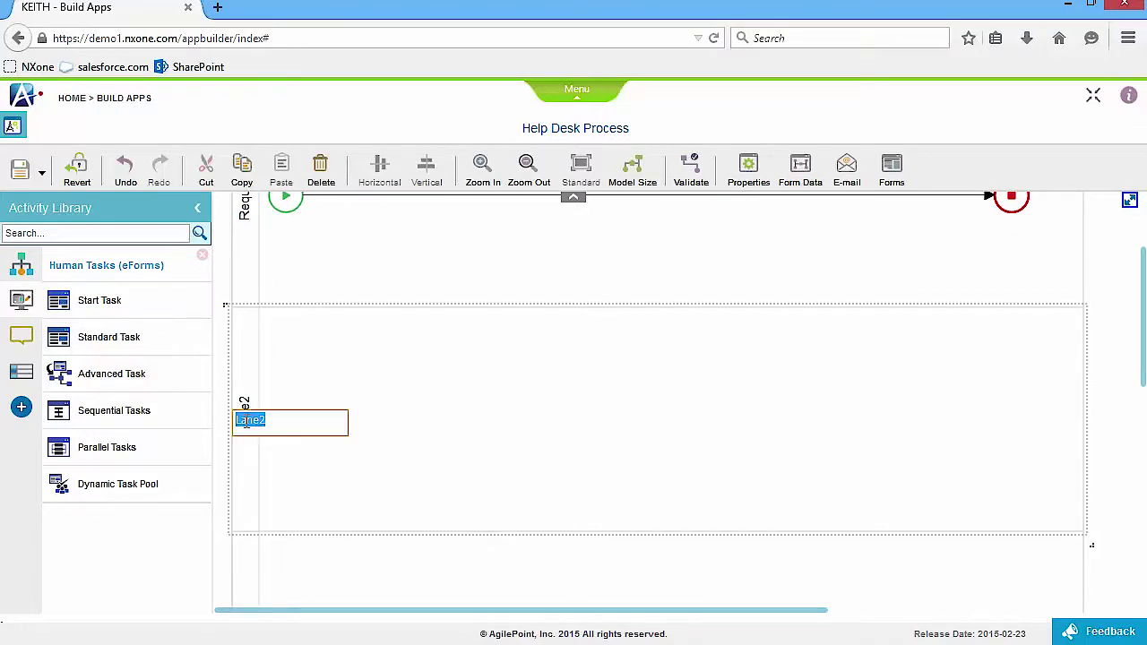
pyautogui.write('Tier 1')
# Rename the third swimlane Tier 2 and the fourth swimlane Tier 3.
pyautogui.scroll(-2, 326, 450)
pyautogui.click(249, 489)
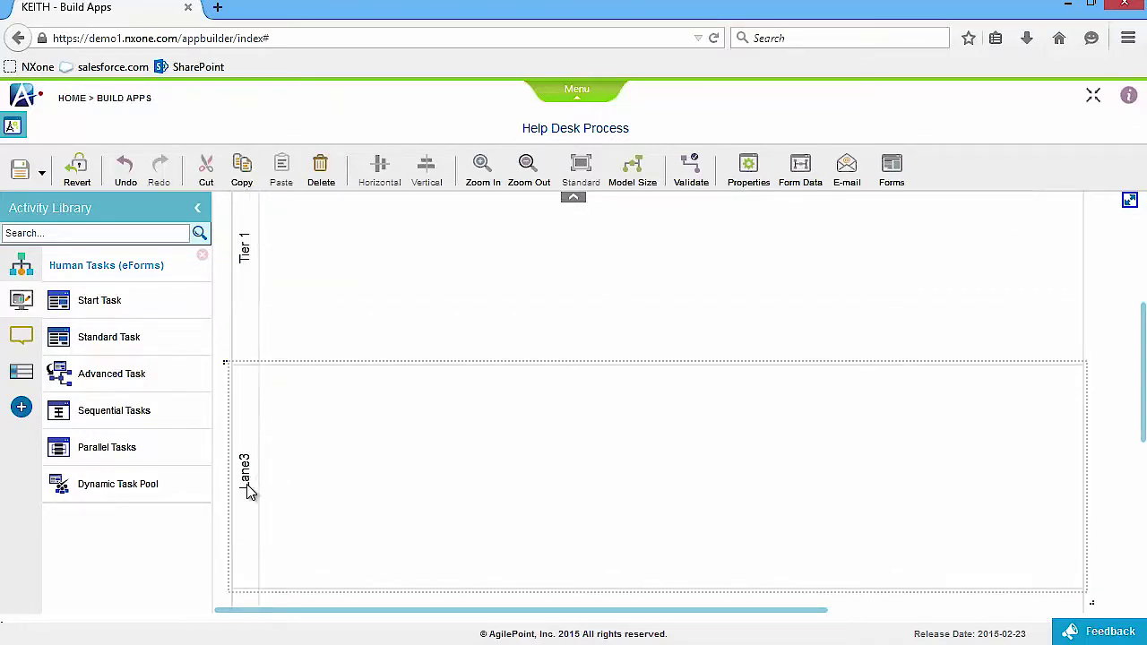
pyautogui.doubleClick(249, 489)
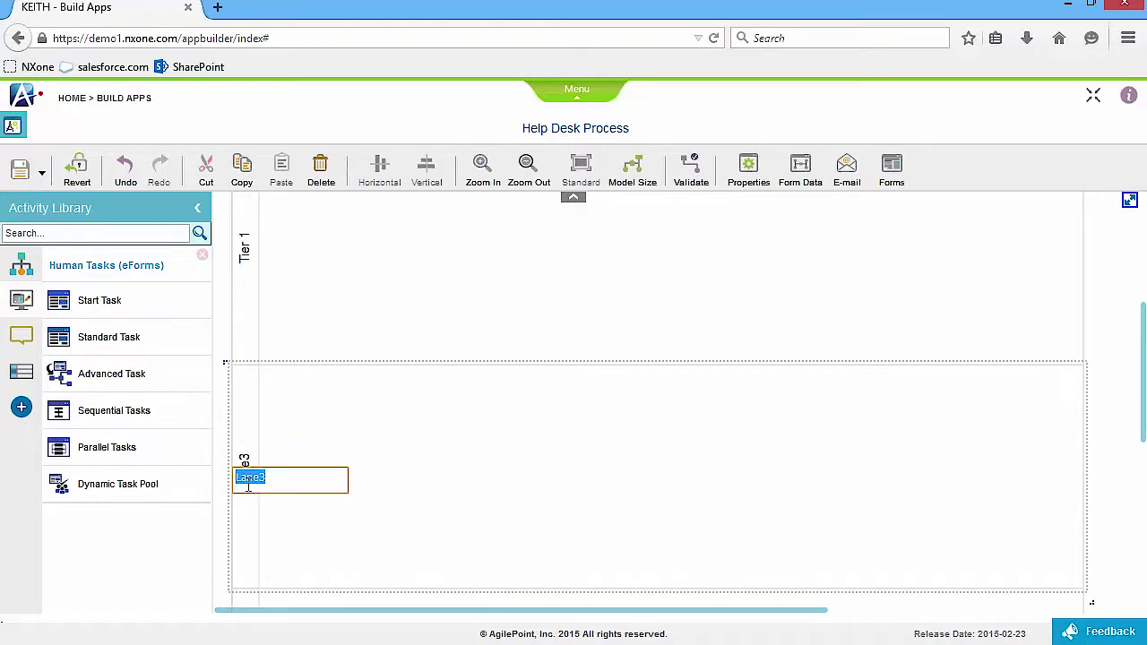
pyautogui.write('Tier 2')
pyautogui.scroll(-2, 307, 484)
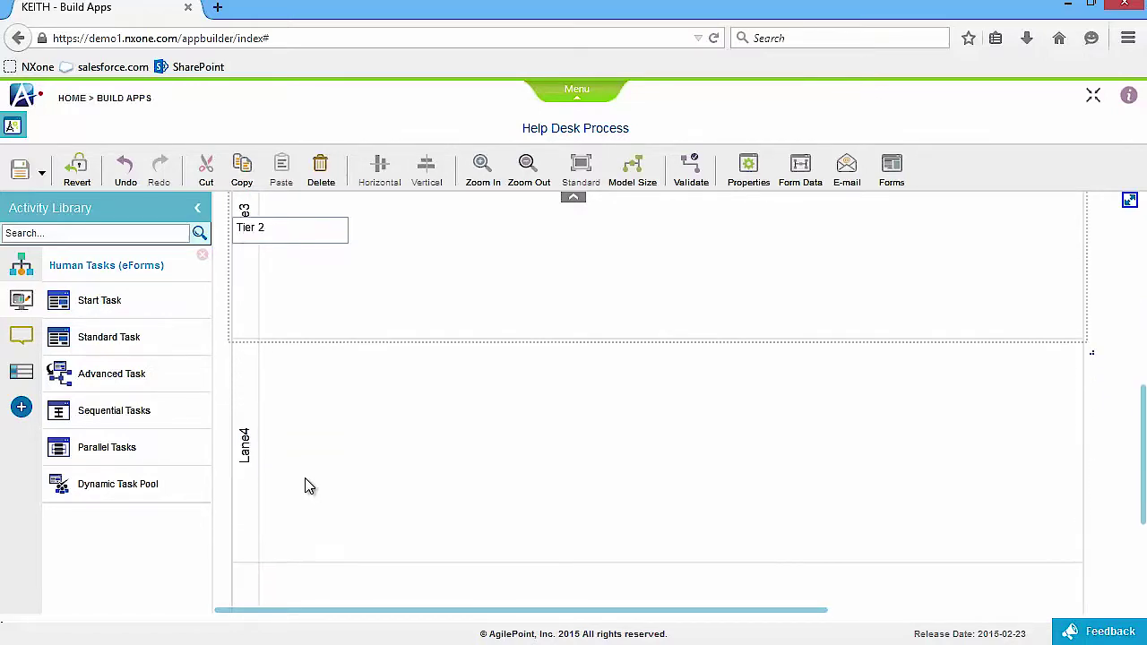
pyautogui.click(246, 468)
pyautogui.doubleClick(245, 466)
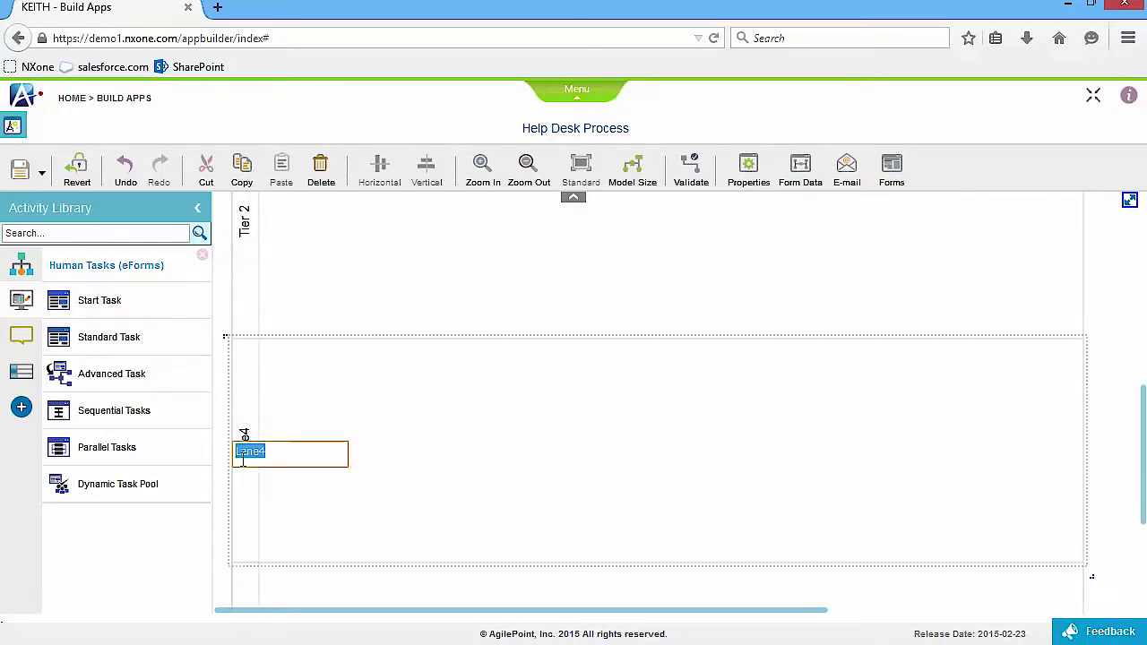
pyautogui.write('Tier 3')
# Rename the fifth swimlane Help Desk Manager.
pyautogui.scroll(-3, 446, 415)
pyautogui.click(244, 419)
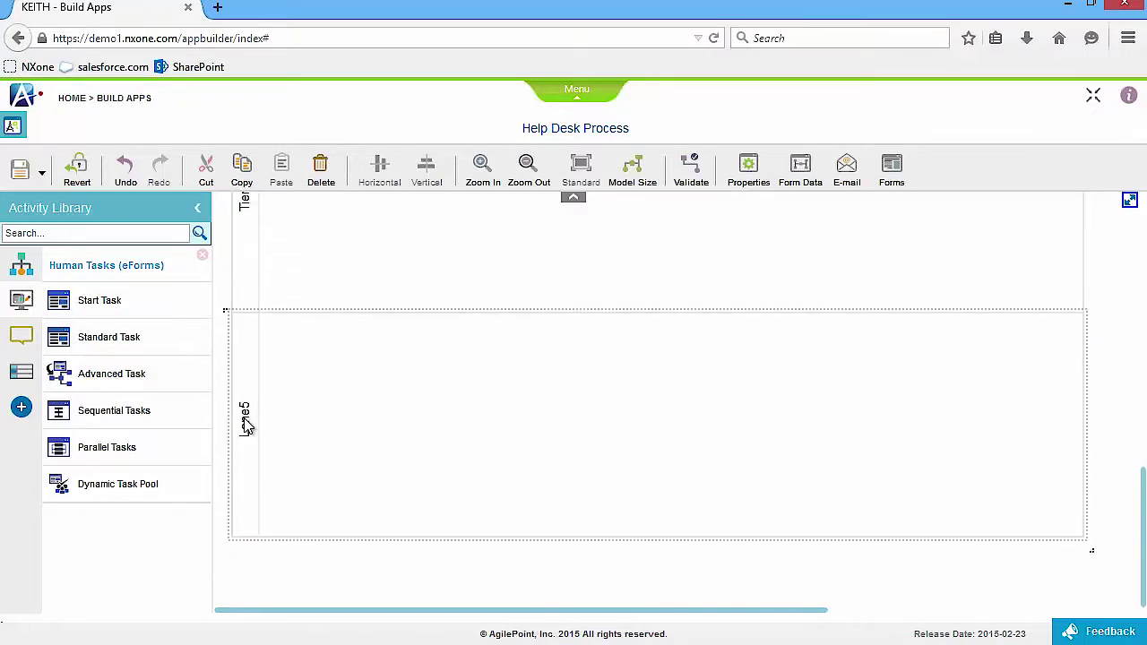
pyautogui.doubleClick(244, 421)
pyautogui.write('Help Desk Manager')
pyautogui.click(525, 463)
# Save the process model without checking it in.
pyautogui.scroll(10, 550, 456)
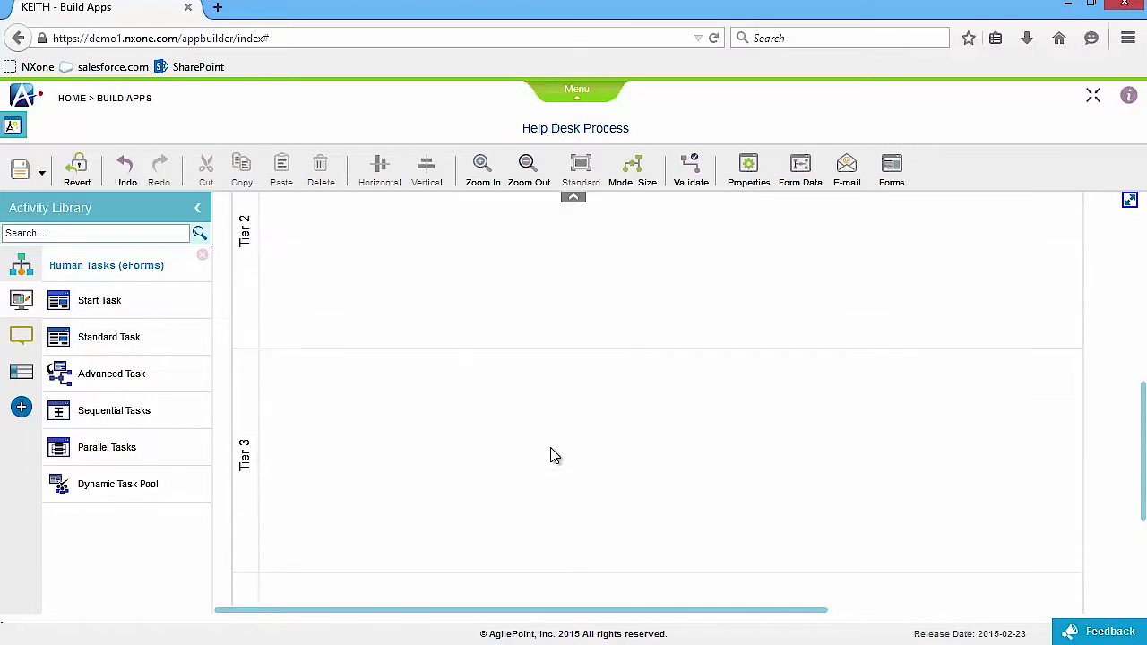
pyautogui.scroll(2, 550, 456)
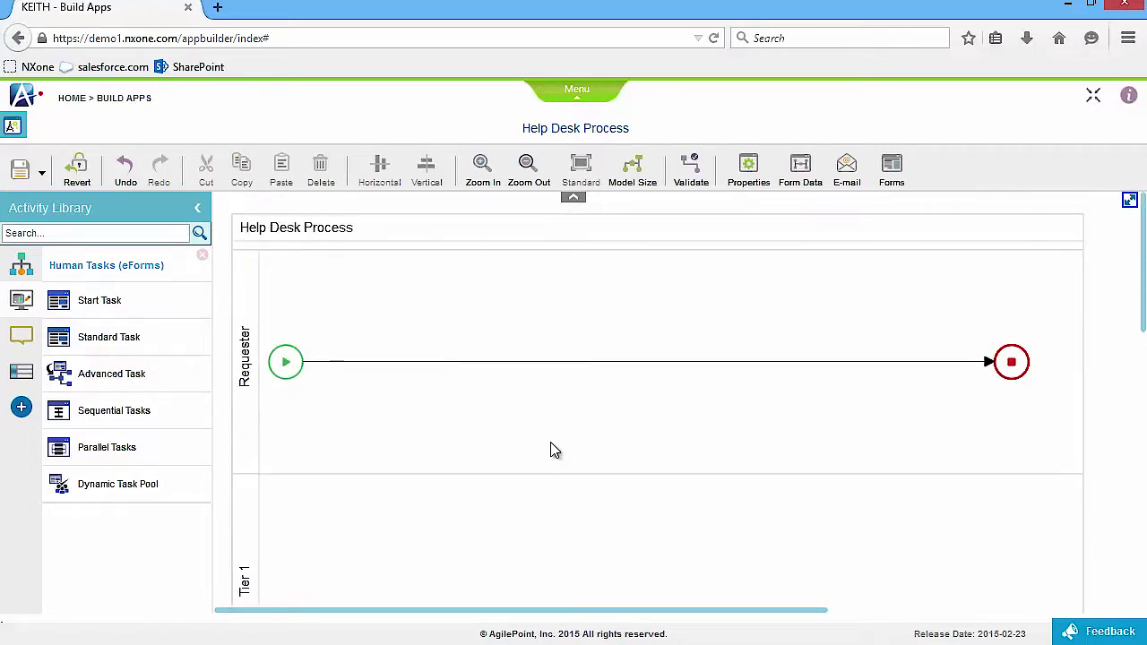
pyautogui.click(29, 179)
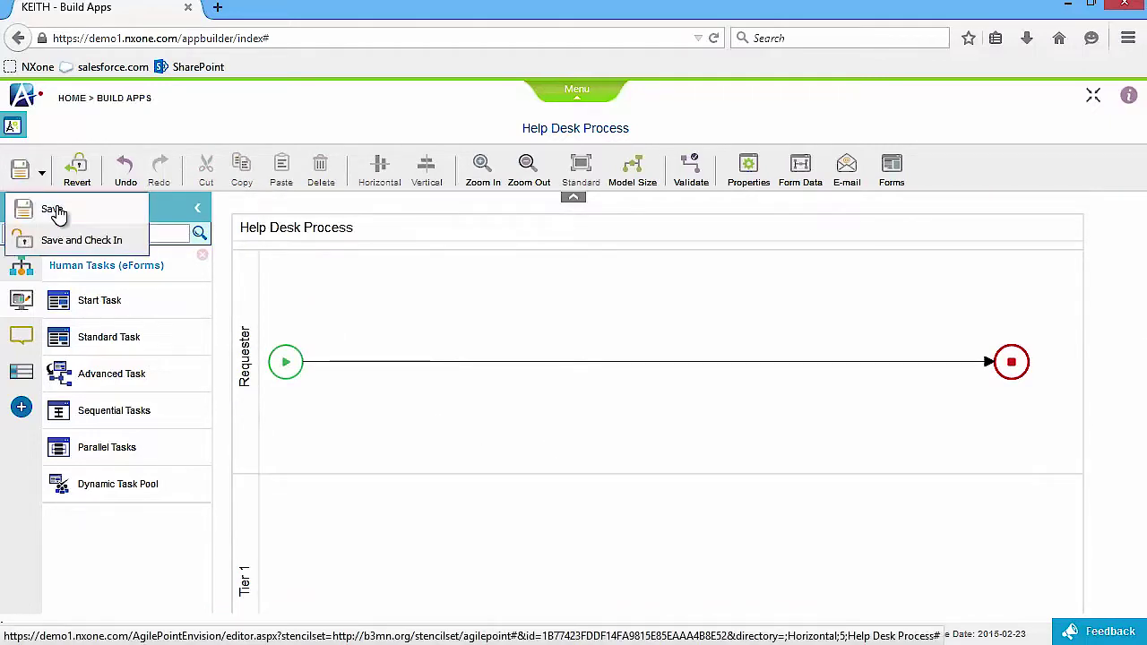
pyautogui.click(54, 210)
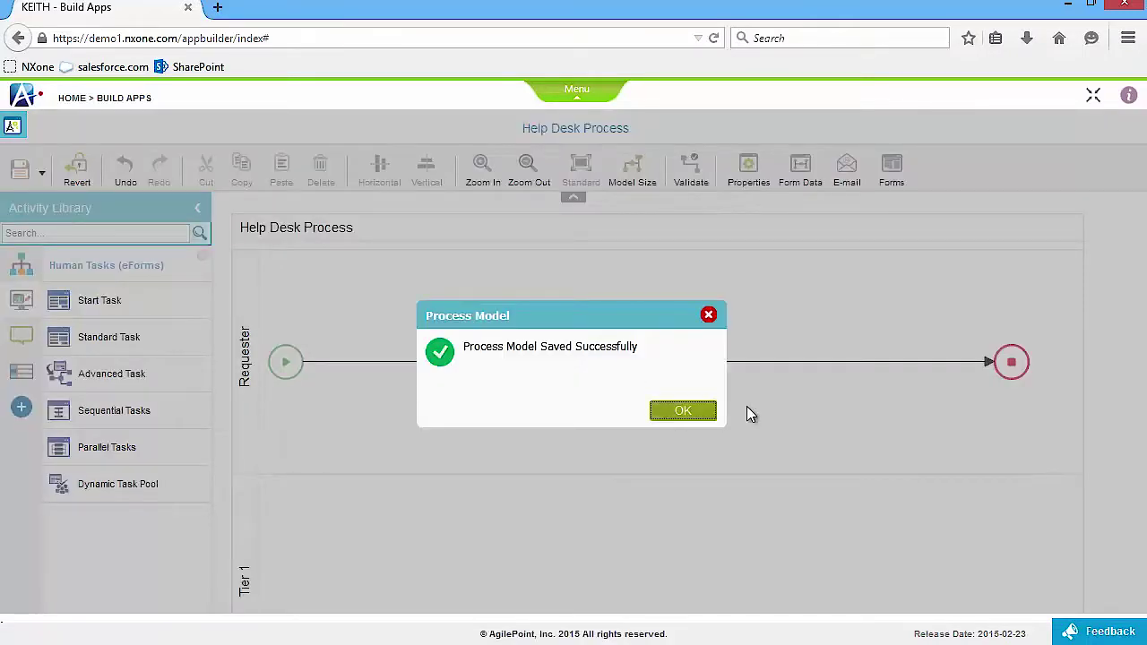
pyautogui.click(703, 414)
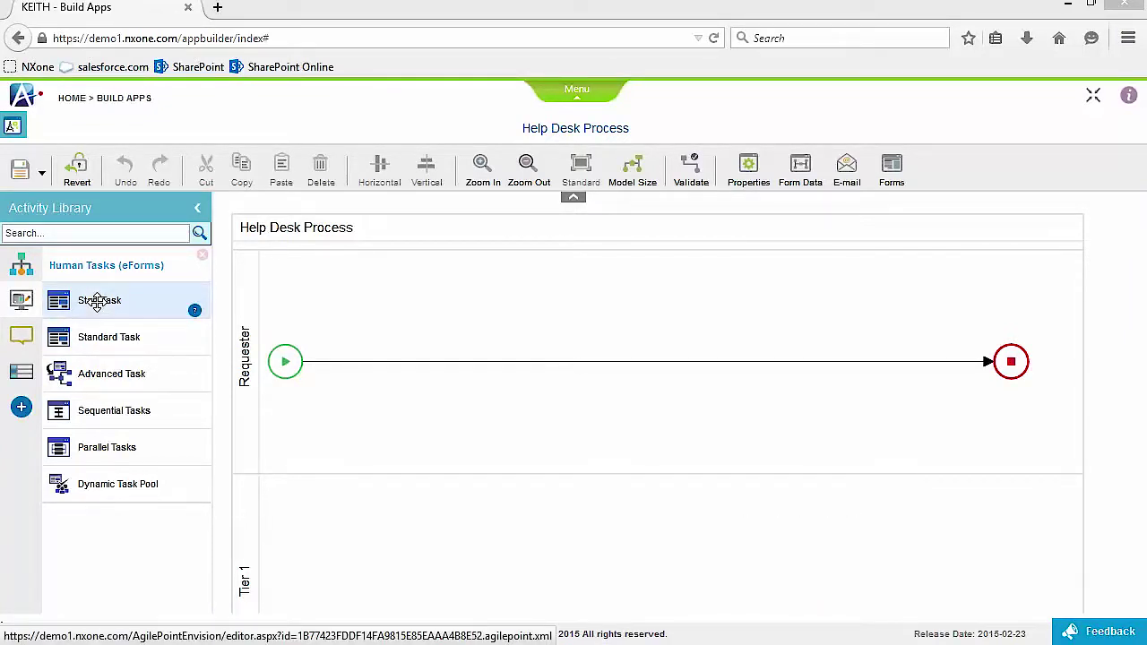
# Add a Start Task after the start symbol in the Requester lane and create a new form for it named Help Desk Ticket.
pyautogui.moveTo(97, 303)
pyautogui.mouseDown()
pyautogui.moveTo(375, 355)
pyautogui.moveTo(390, 366)
pyautogui.moveTo(386, 392)
pyautogui.mouseUp()
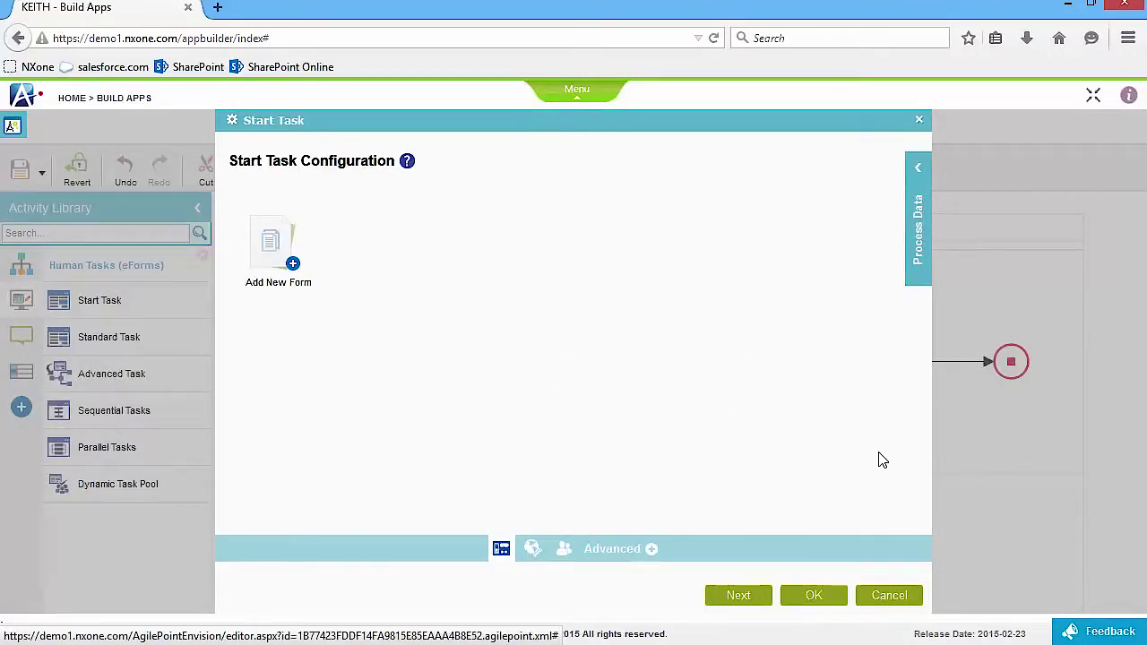
pyautogui.click(293, 265)
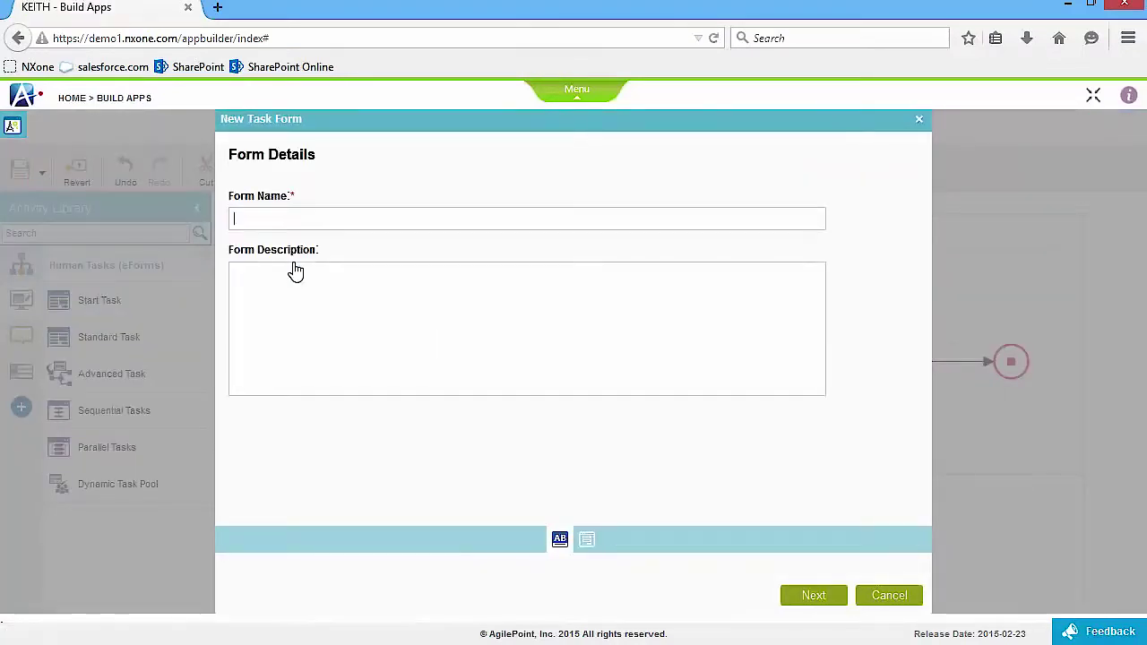
pyautogui.write('Help Desk Ticket')
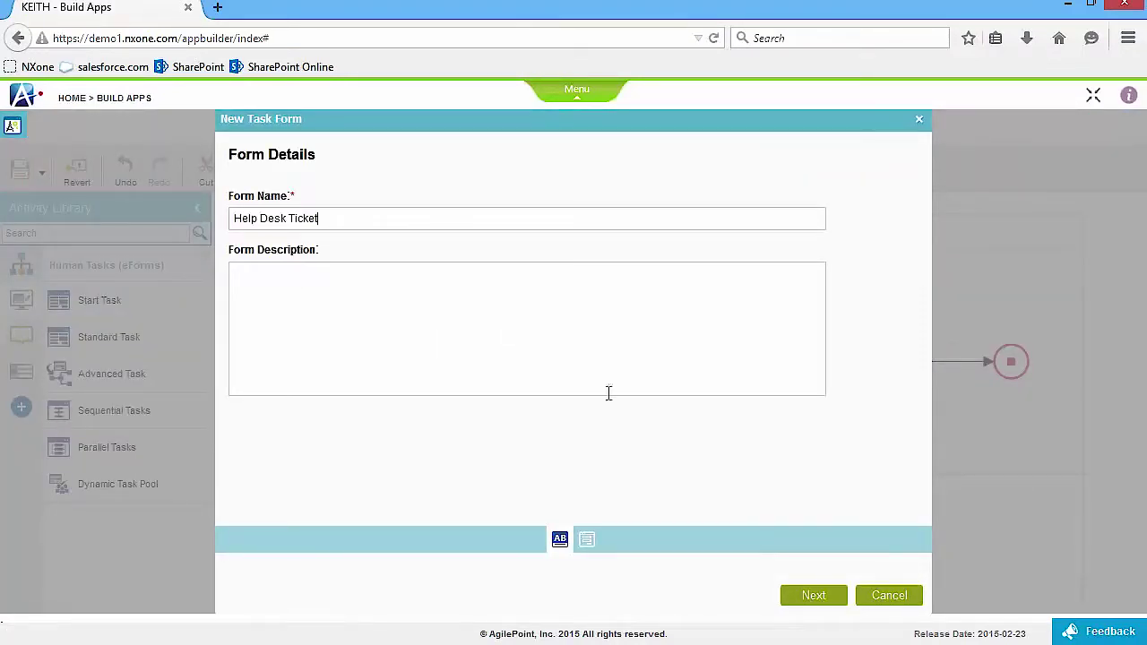
pyautogui.click(812, 599)
pyautogui.click(833, 602)
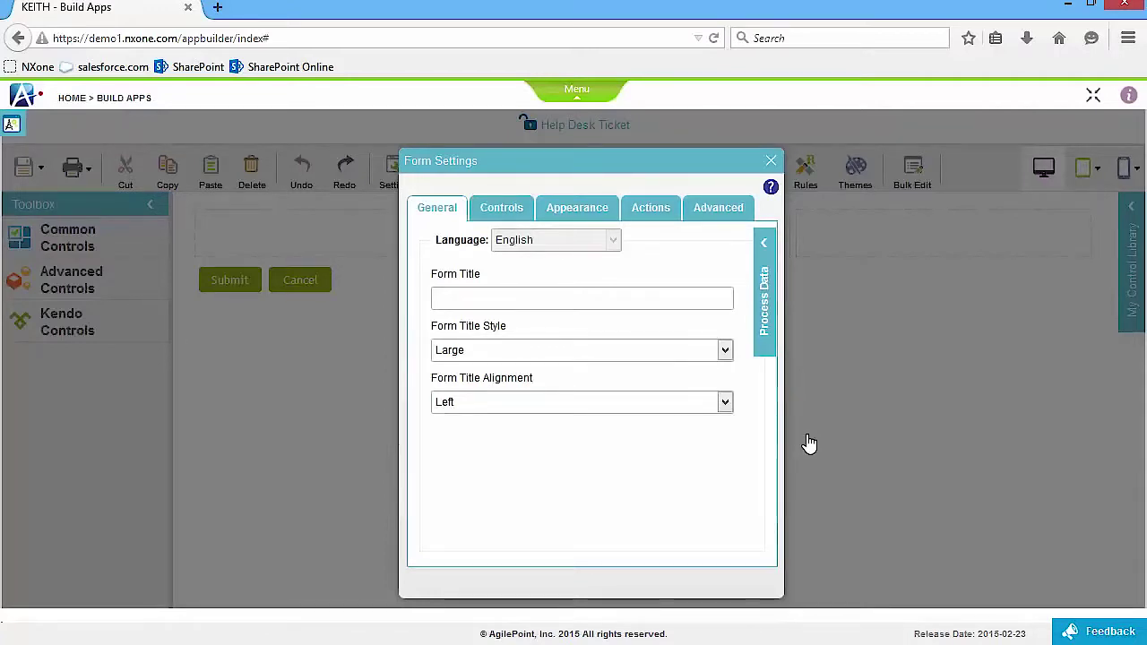
# Set the form title to Help Desk Ticket and close the form settings.
pyautogui.click(490, 302)
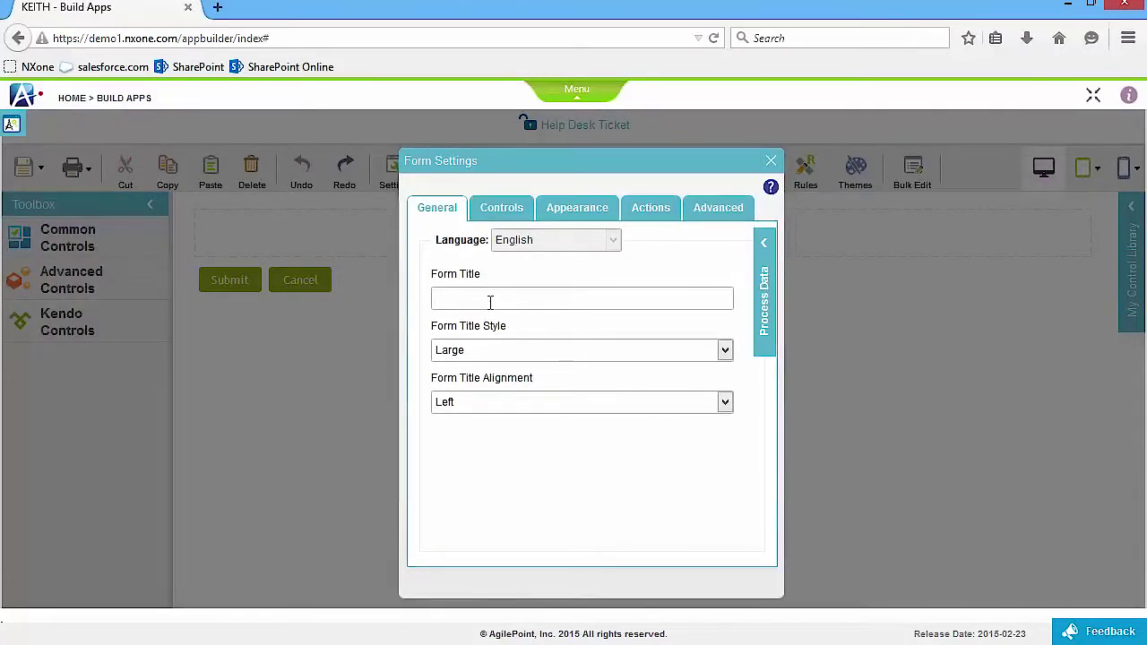
pyautogui.write('Help Desk Ticket')
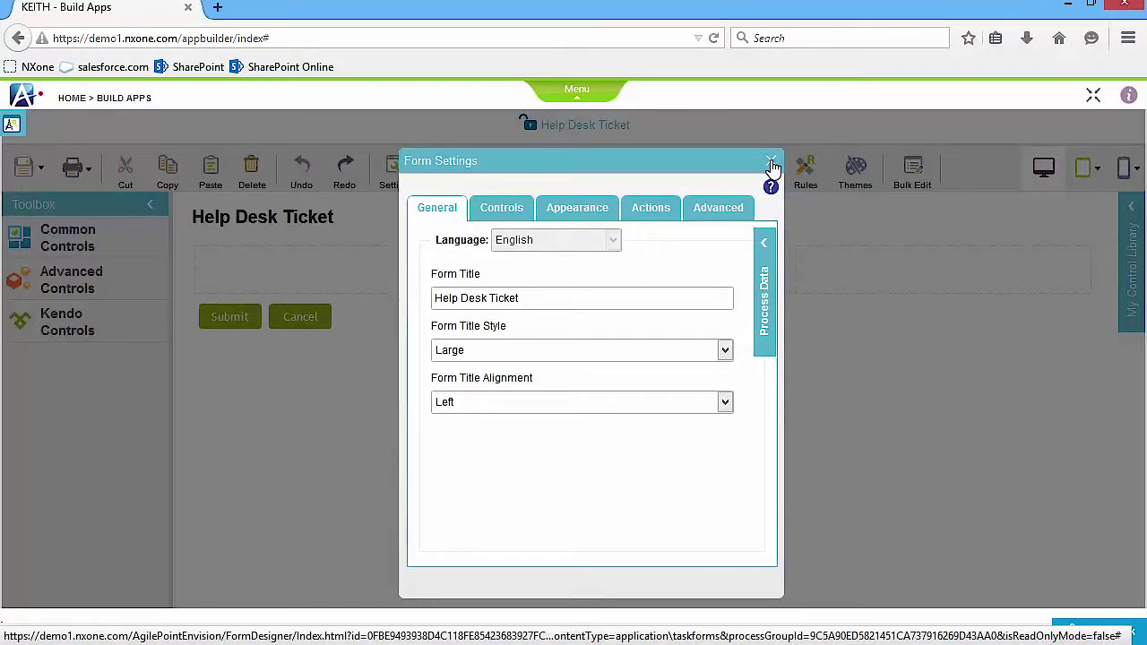
pyautogui.click(771, 166)
# Place a text box in the form's first column, using Name as both its label and internal name.
pyautogui.click(77, 244)
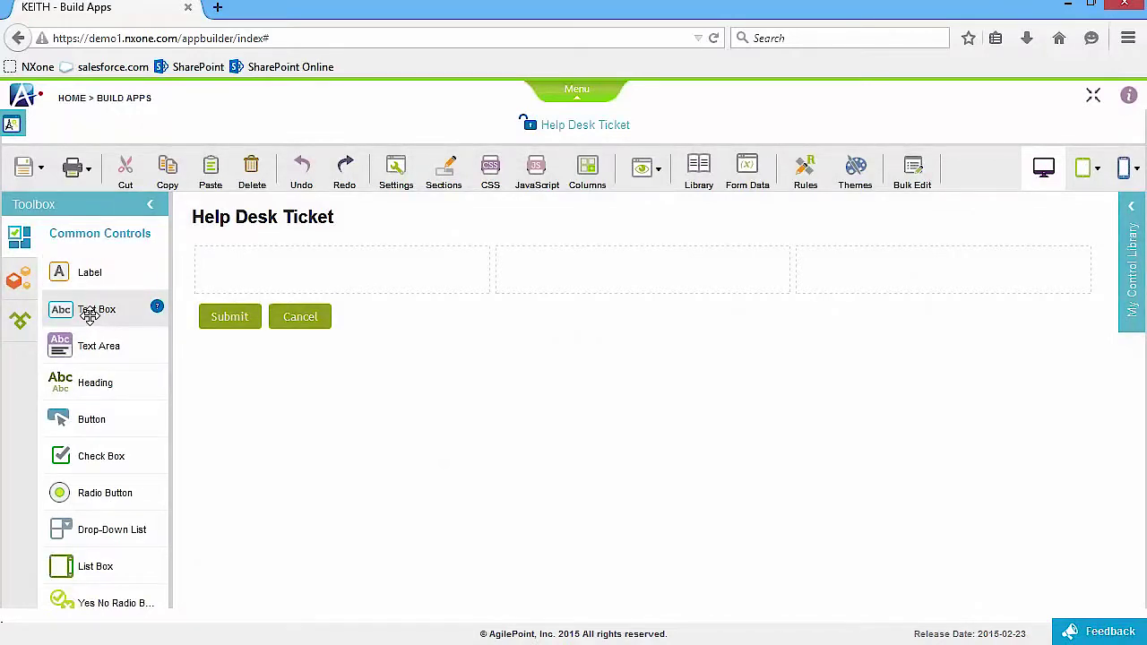
pyautogui.moveTo(109, 307); pyautogui.dragTo(248, 275)
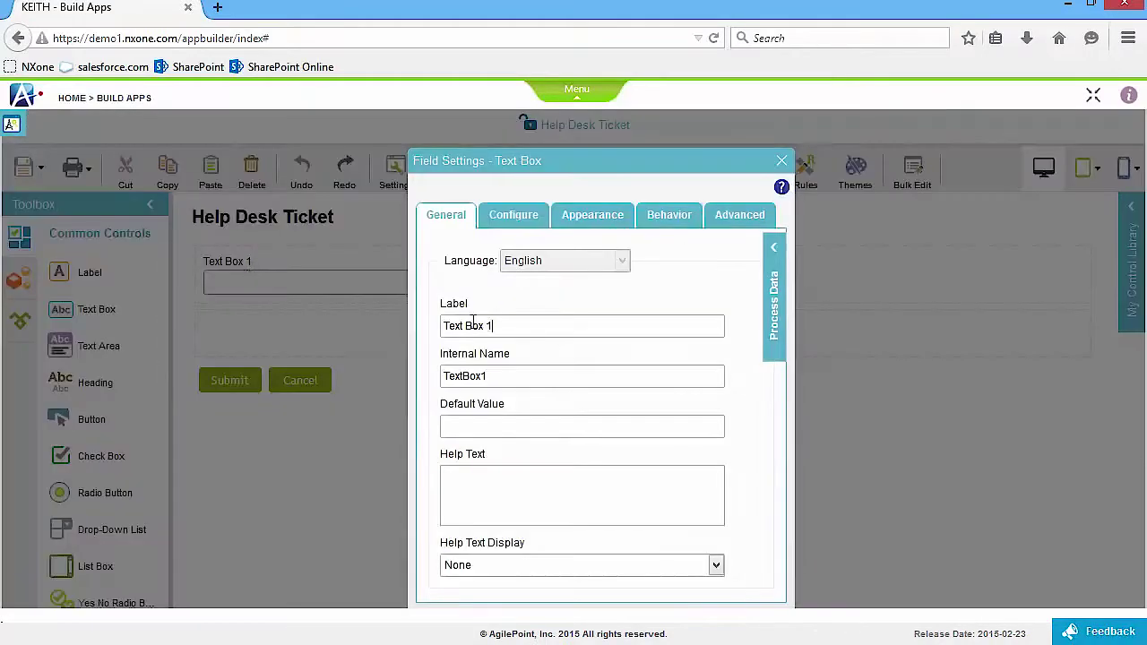
pyautogui.write('Name')
pyautogui.press('Tab')
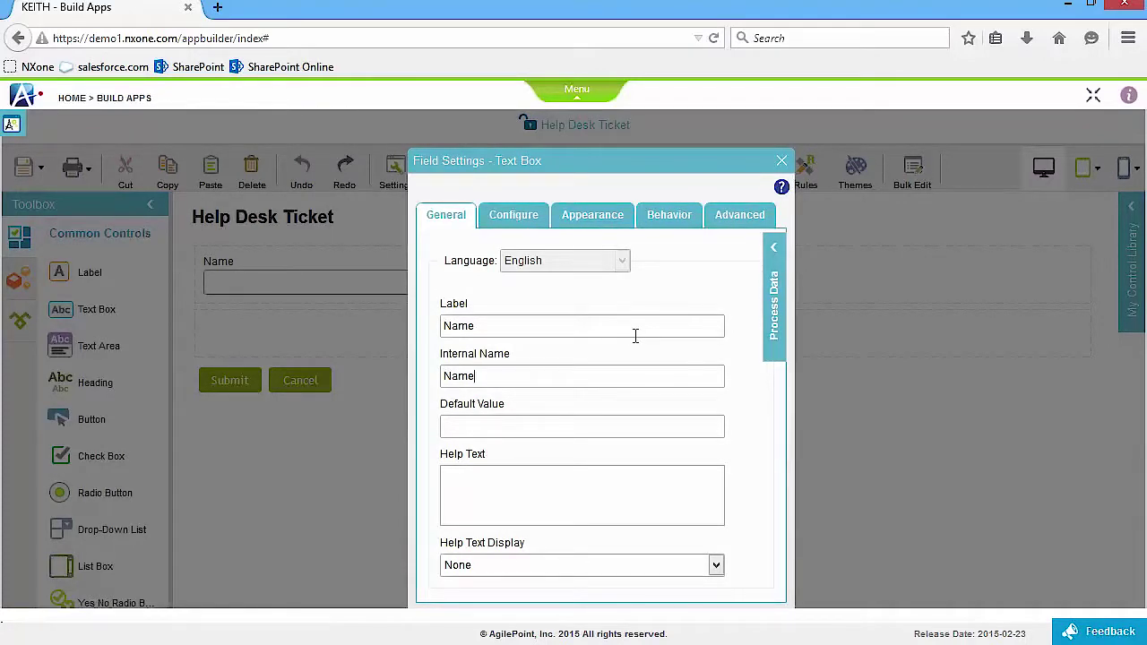
# Set the Name text box's default value to the UserFullName system data token.
pyautogui.click(777, 251)
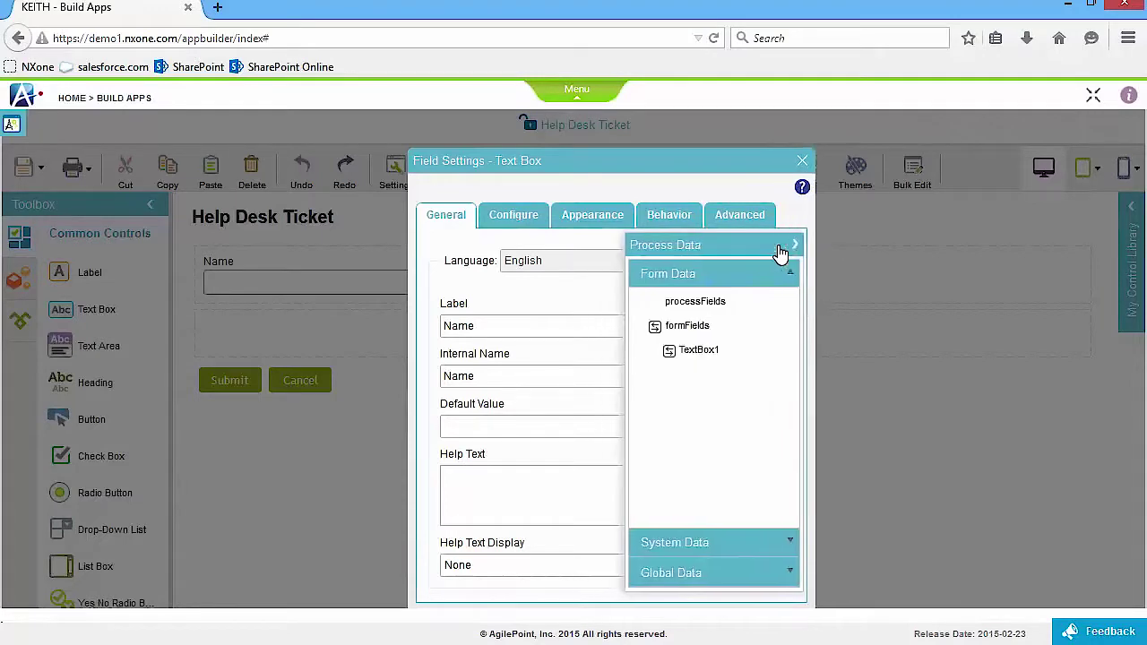
pyautogui.click(817, 543)
pyautogui.scroll(-5, 817, 548)
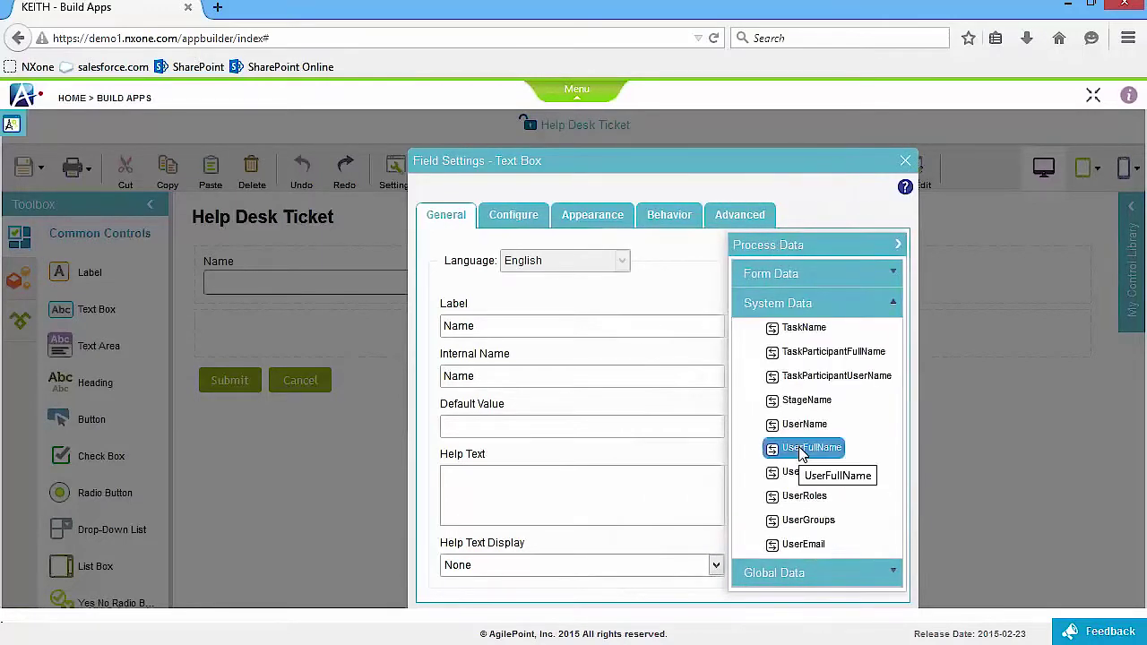
pyautogui.moveTo(791, 450); pyautogui.dragTo(540, 425)
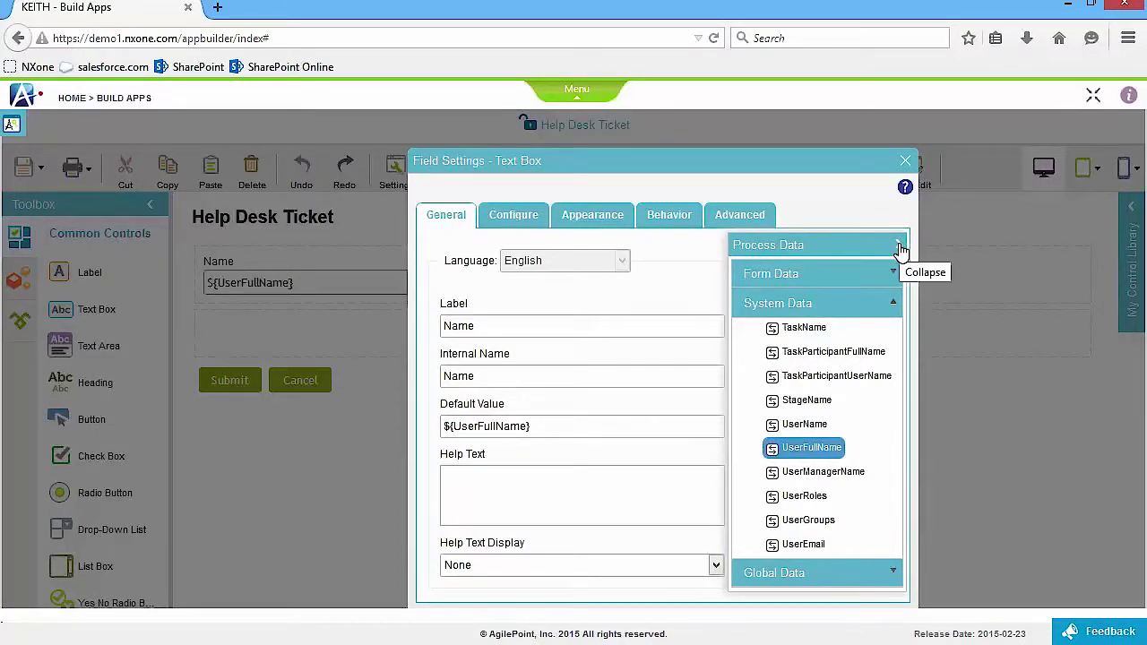
pyautogui.click(899, 247)
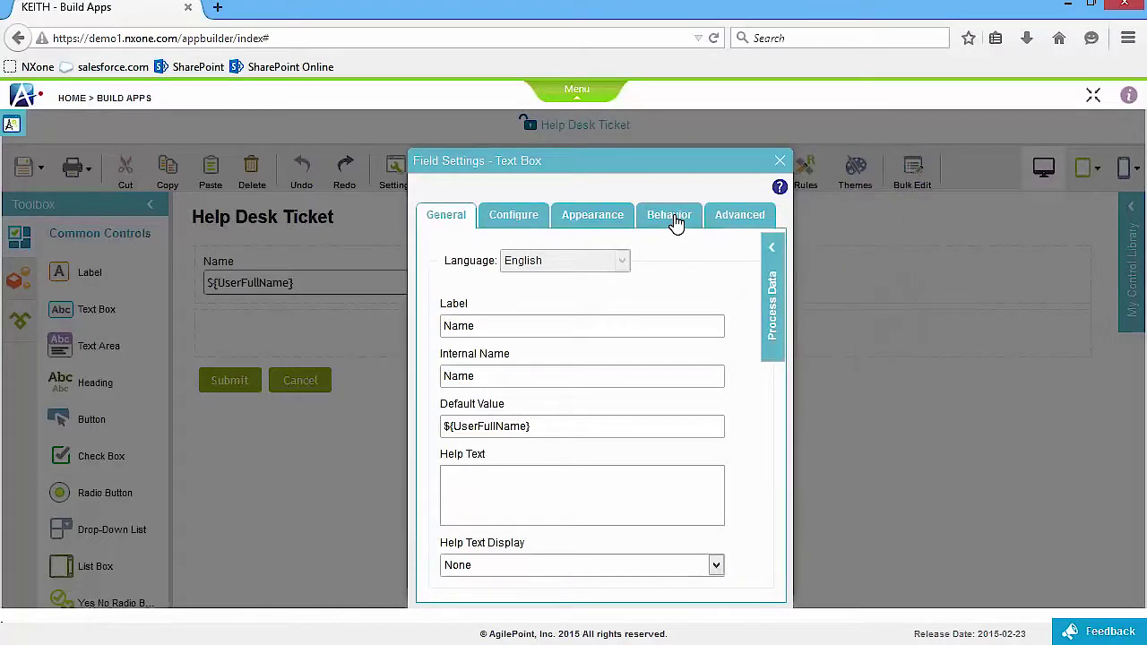
# Make the Name text box read-only and close its field settings.
pyautogui.click(672, 217)
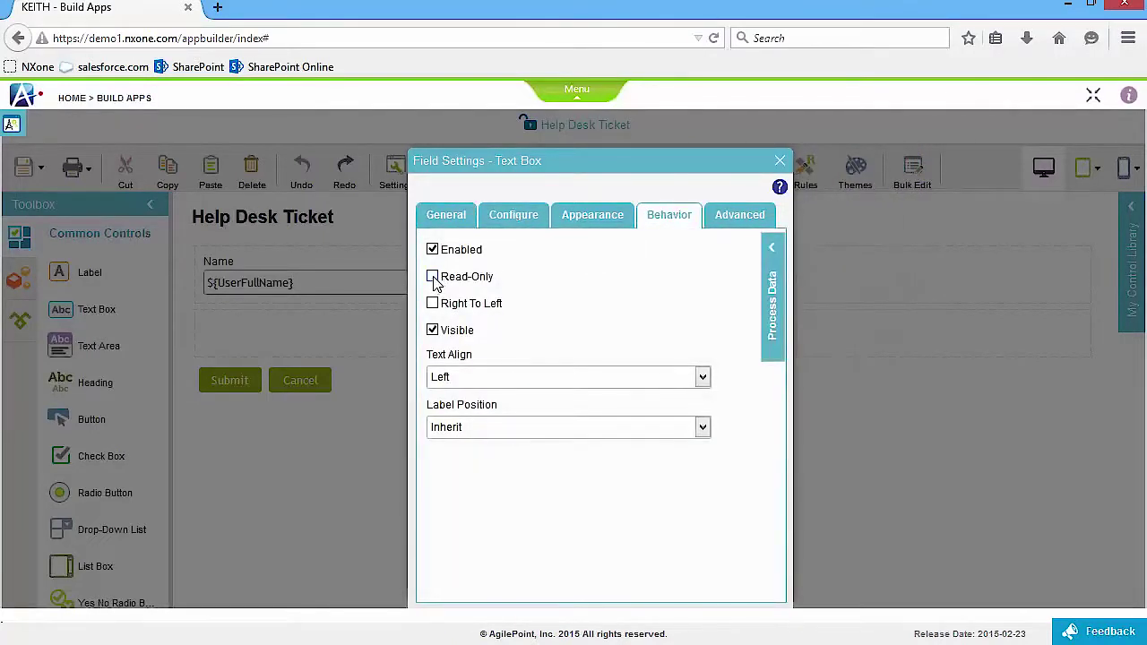
pyautogui.click(433, 278)
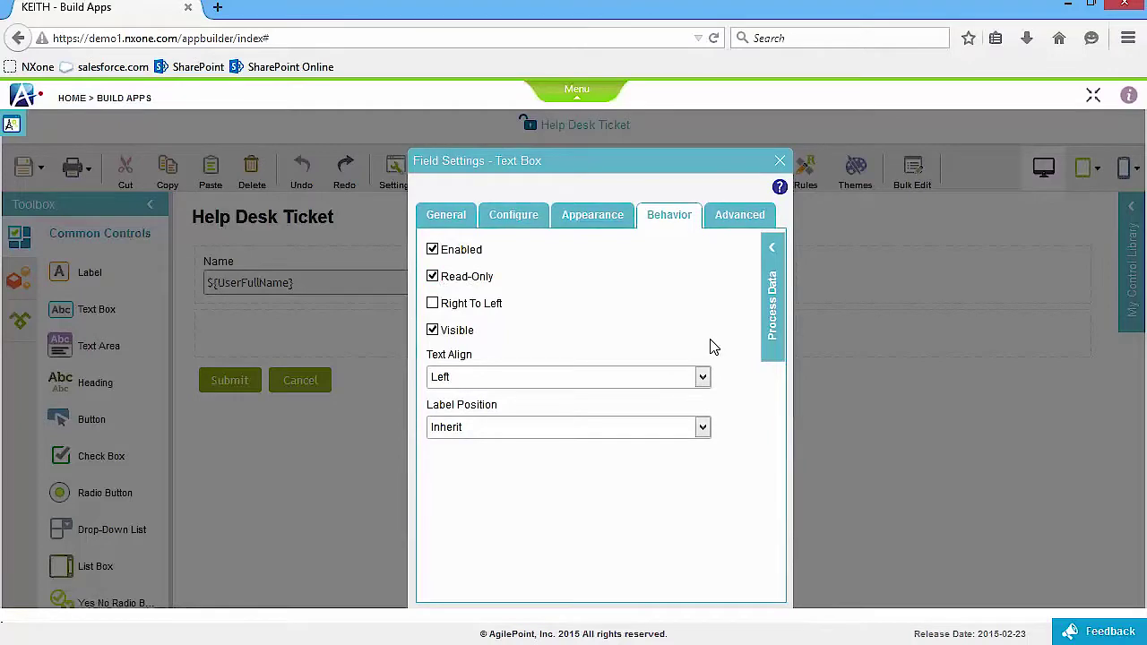
pyautogui.click(780, 161)
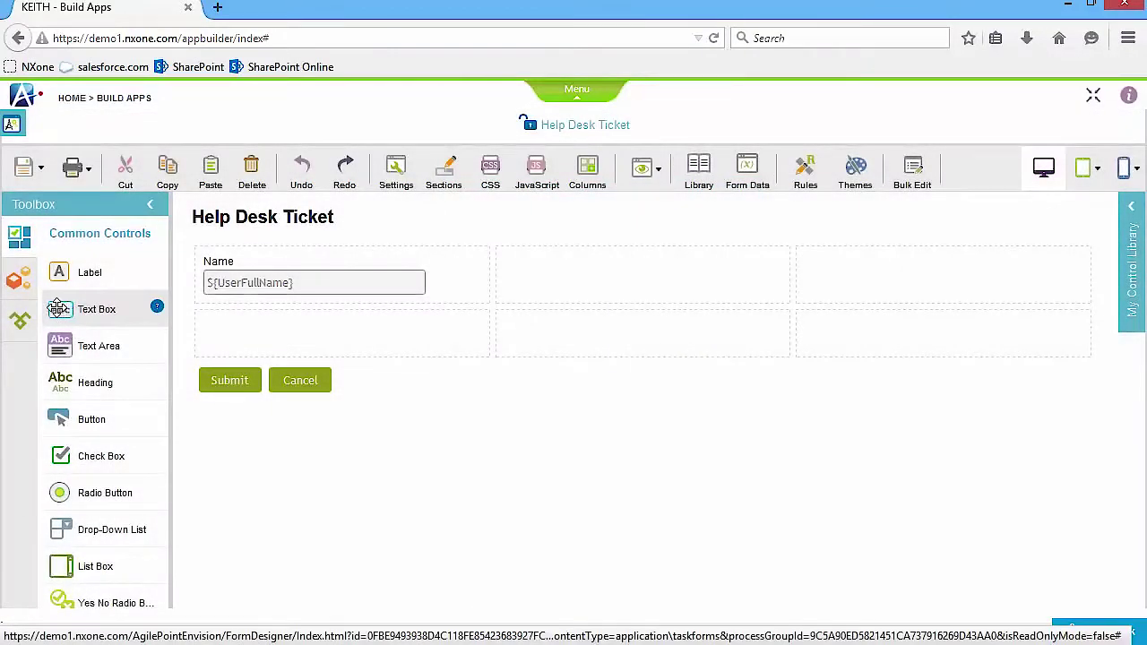
# Place a text box in the first row's second column with the label E-mail and the internal name Email.
pyautogui.moveTo(63, 309); pyautogui.dragTo(573, 281)
pyautogui.moveTo(481, 325); pyautogui.dragTo(402, 325)
pyautogui.write('E-mail')
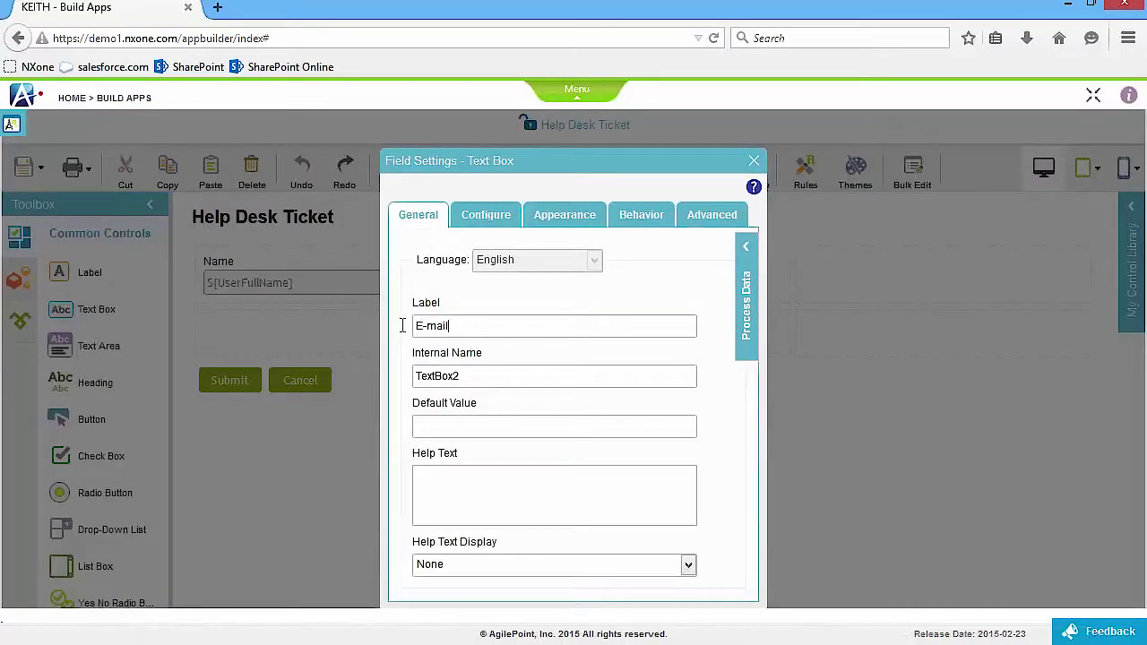
pyautogui.click(517, 376)
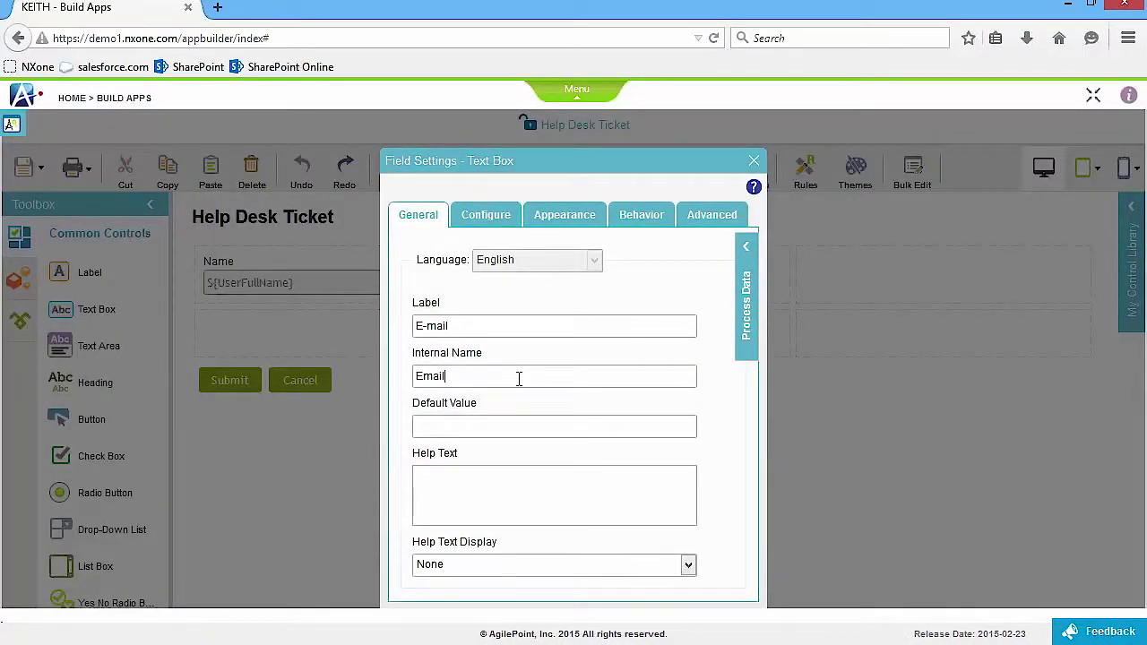
# Set the E-mail text box's default value to the UserEmail system data token.
pyautogui.click(750, 253)
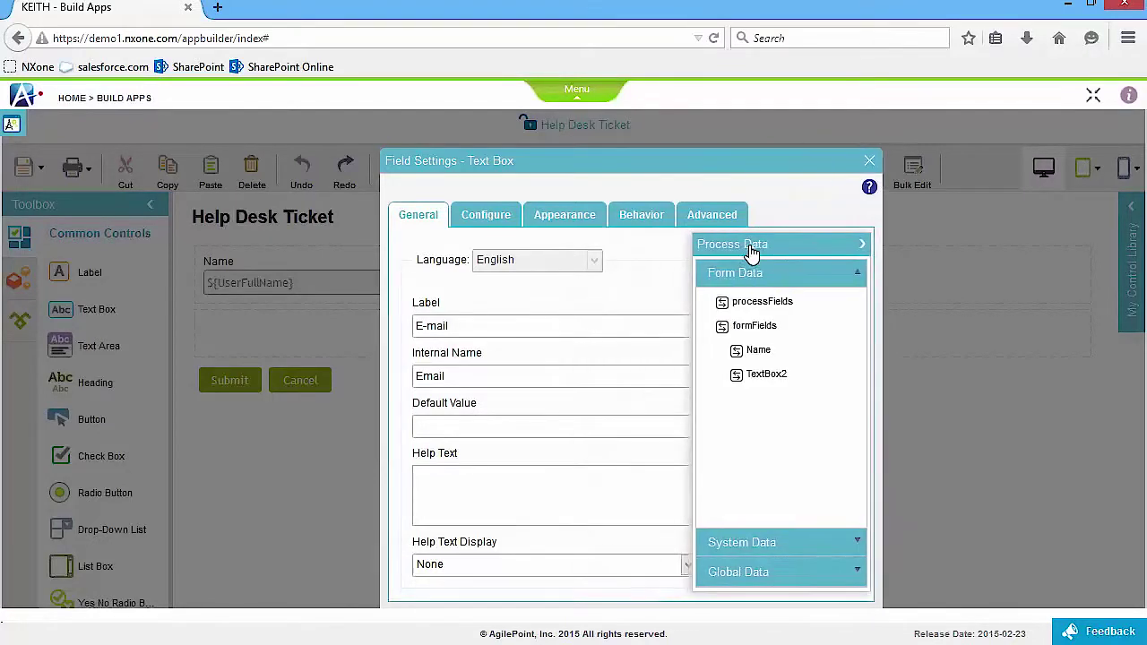
pyautogui.click(780, 547)
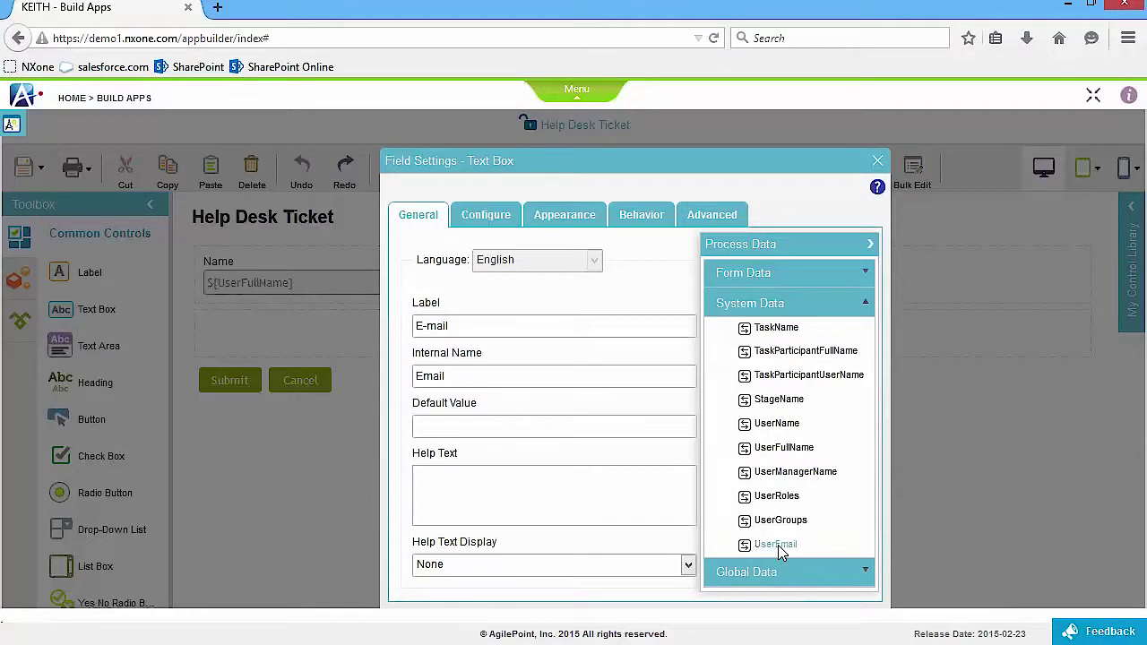
pyautogui.moveTo(779, 547); pyautogui.dragTo(475, 427)
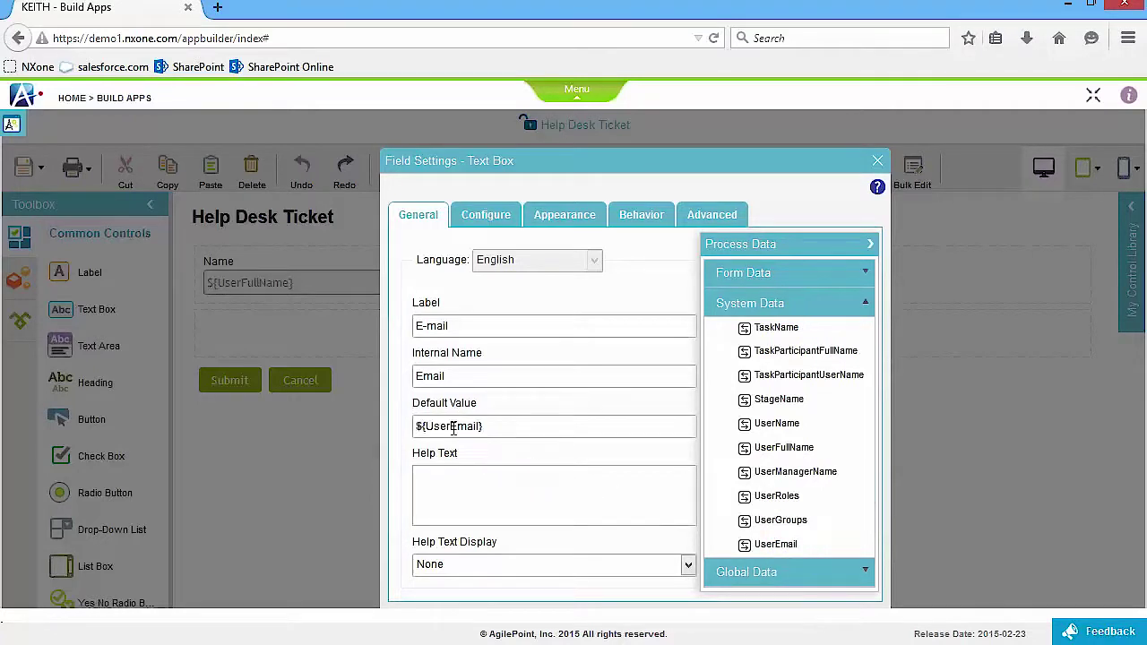
# Make the E-mail text box read-only and close its field settings.
pyautogui.click(642, 219)
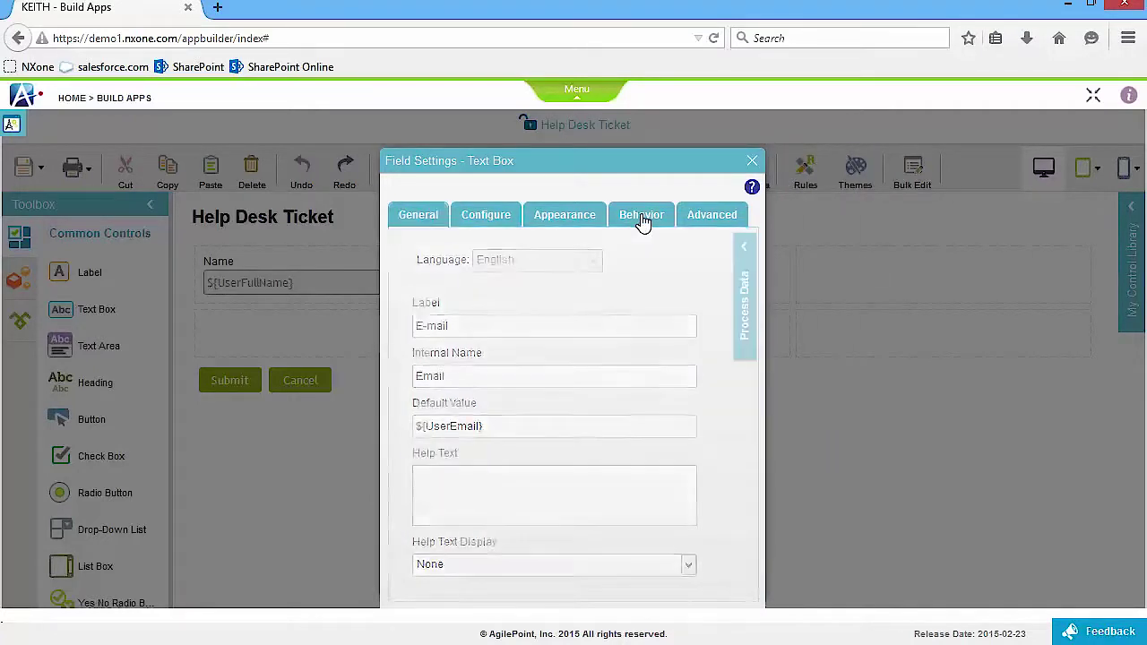
pyautogui.click(404, 276)
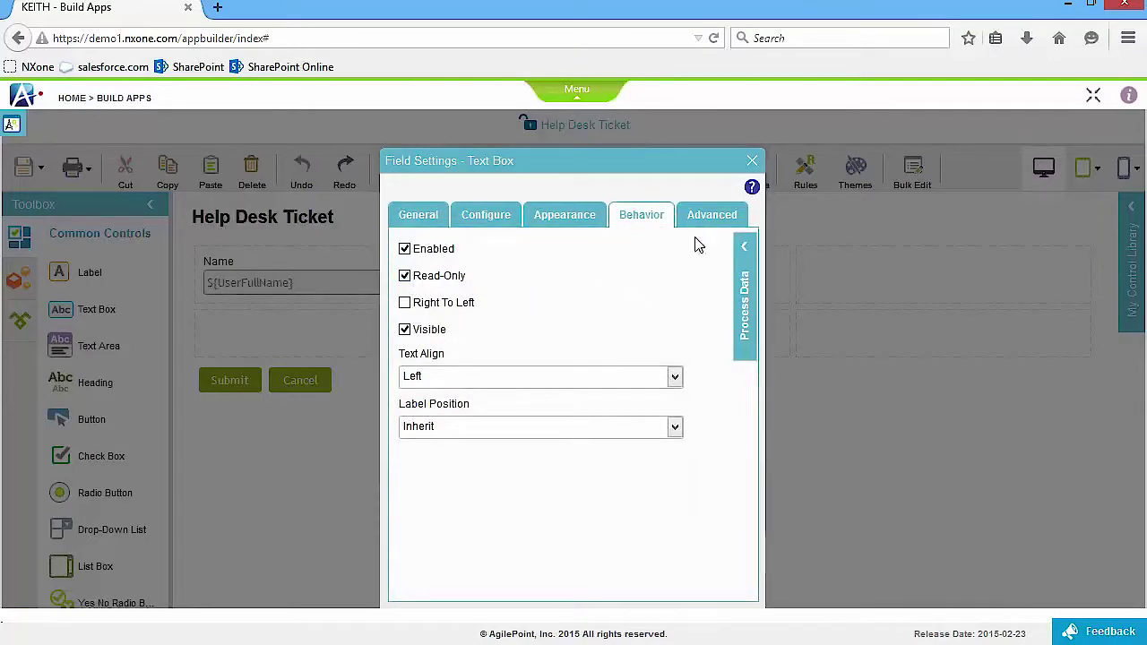
pyautogui.click(752, 162)
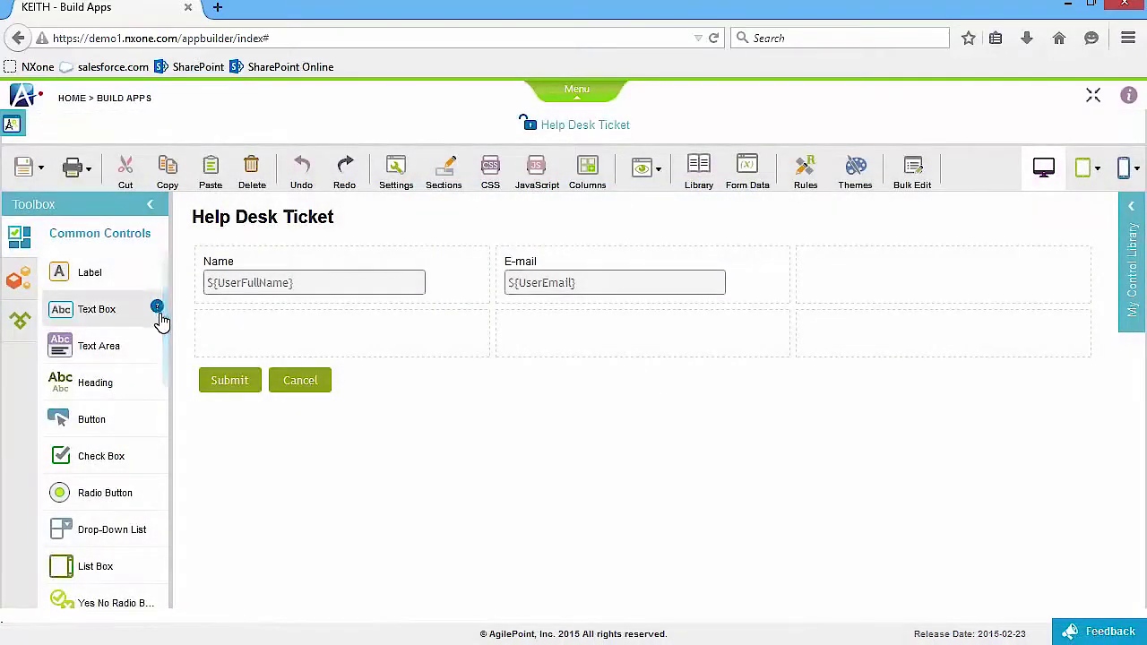
# Place a Date Time control in the first row's third column, labelled Date Submitted, with Current Date as its default value.
pyautogui.scroll(-5, 165, 334)
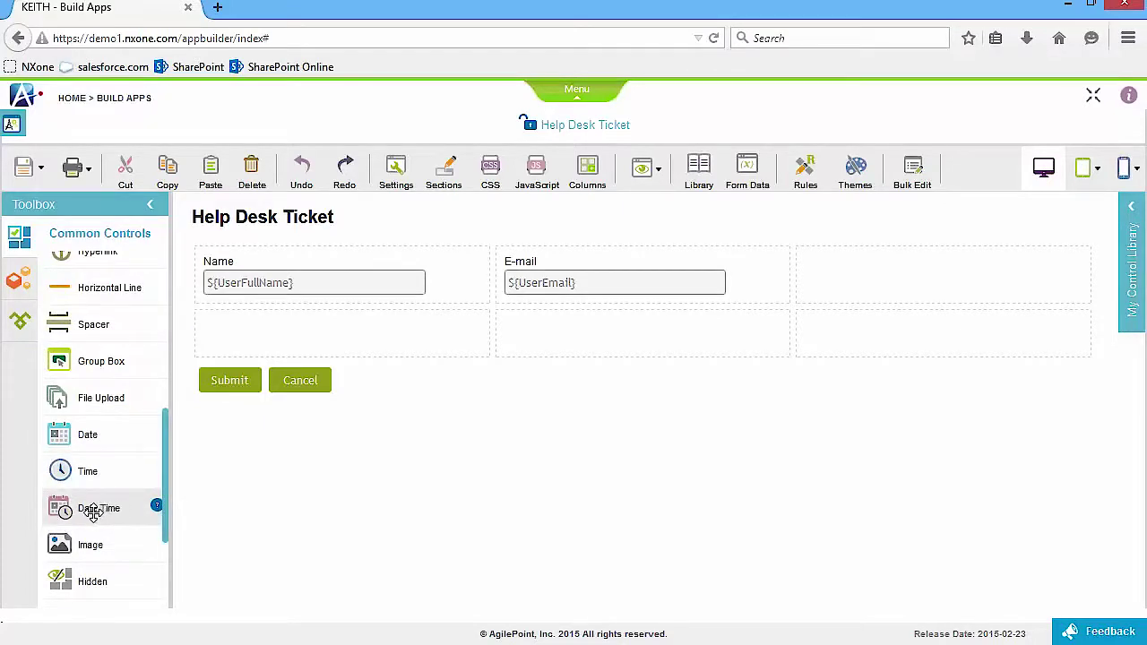
pyautogui.moveTo(94, 512); pyautogui.dragTo(910, 287)
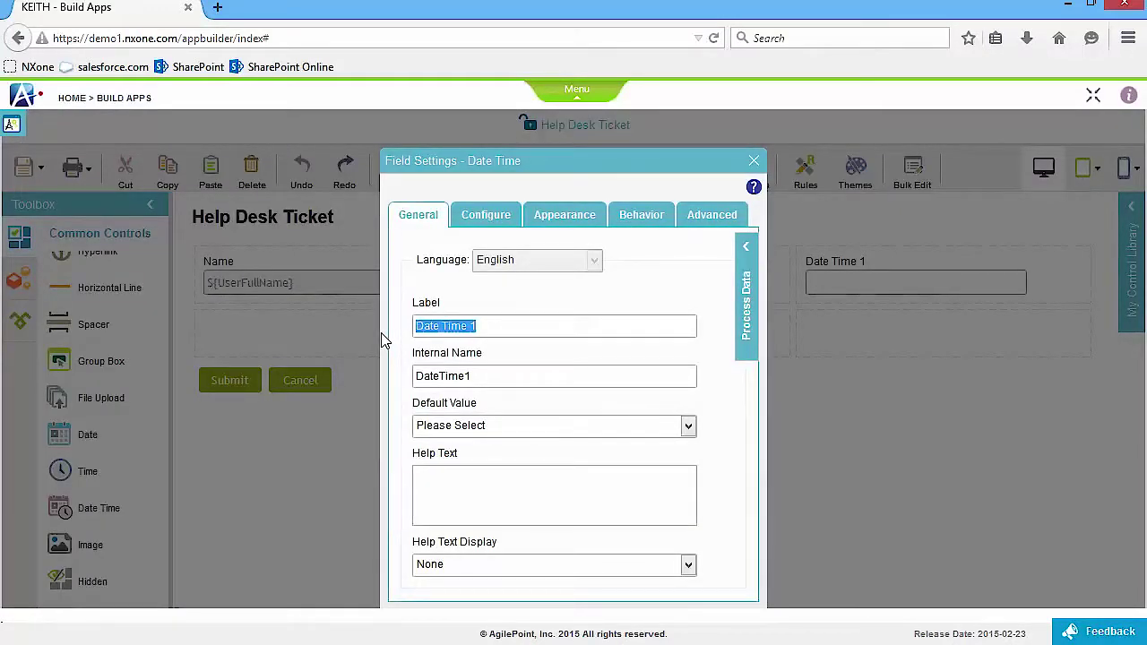
pyautogui.write('Date Submitted')
pyautogui.click(687, 427)
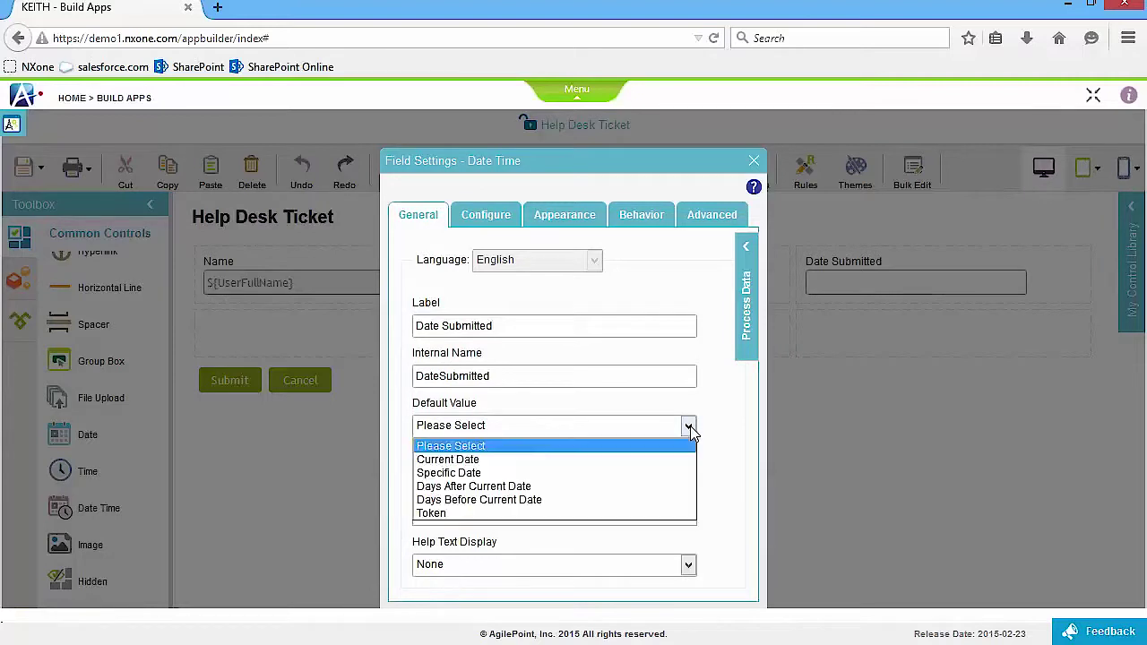
pyautogui.click(484, 460)
# Disable the Date Submitted field for user entry and close its field settings.
pyautogui.click(641, 219)
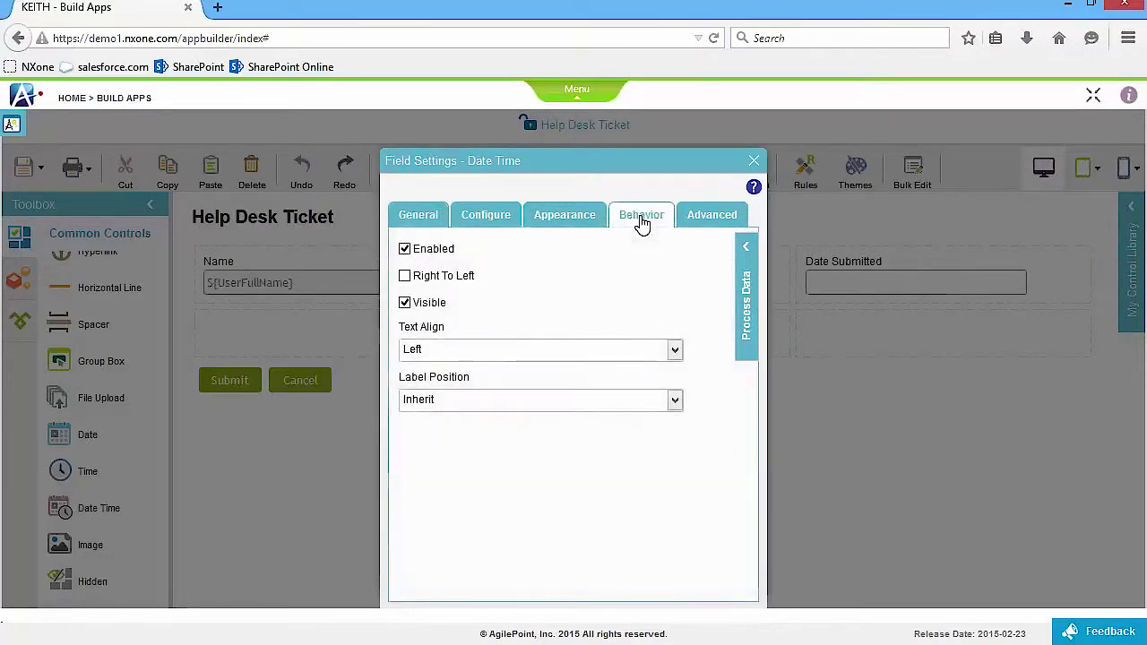
pyautogui.click(404, 250)
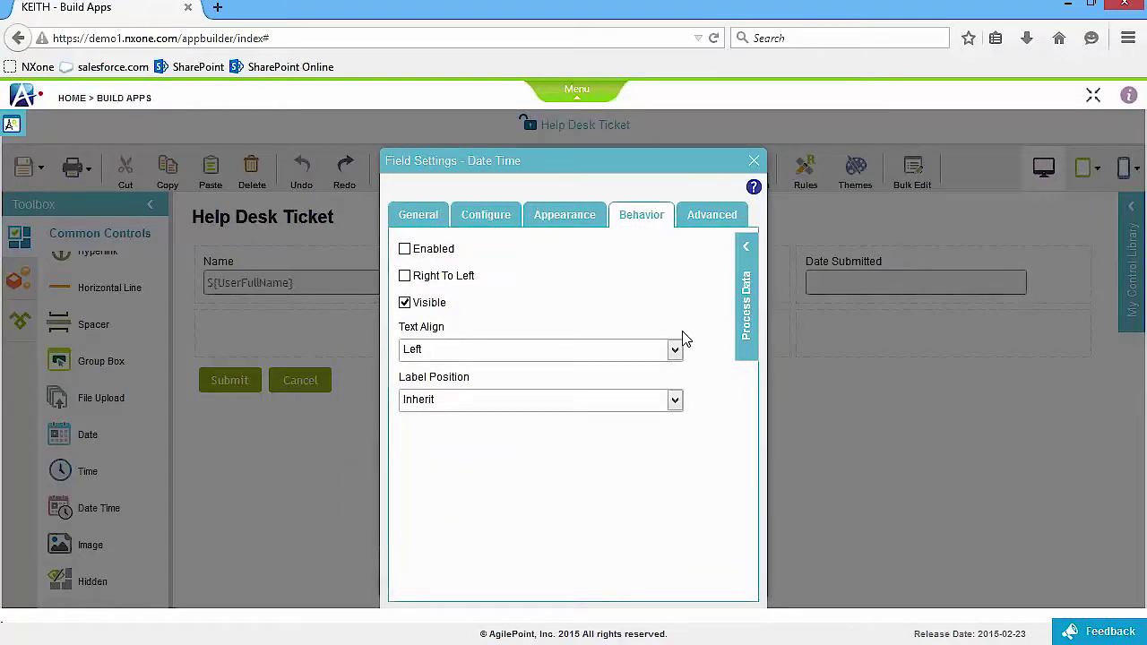
pyautogui.click(753, 161)
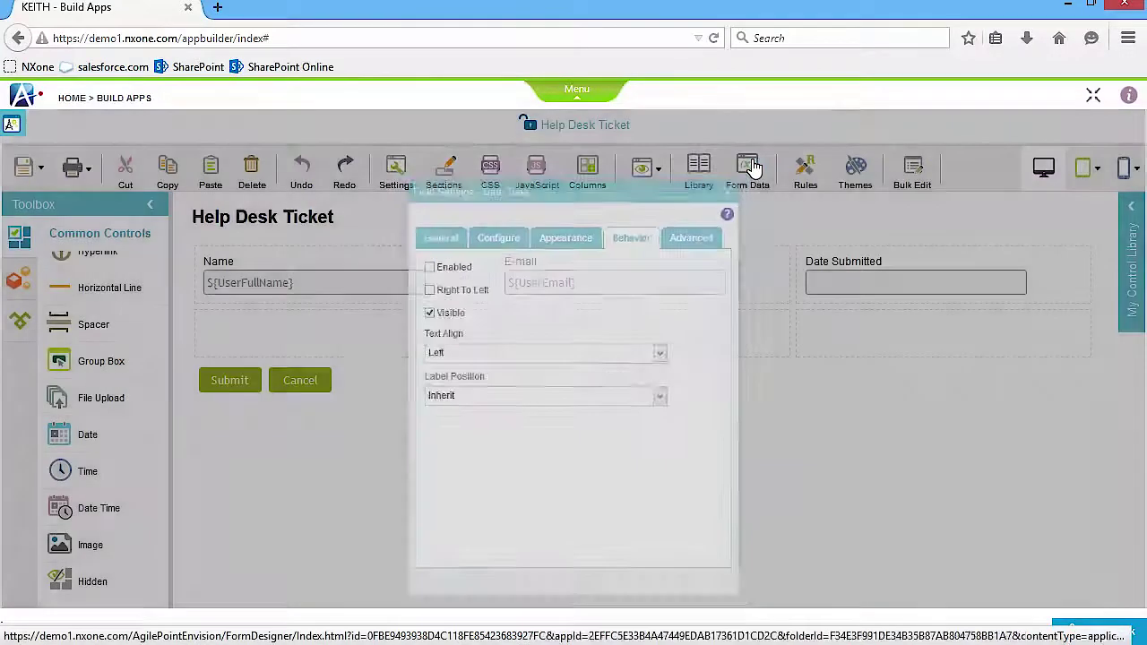
# Place a text area labelled Issue Description in the second row's first column and make it mandatory.
pyautogui.scroll(5, 107, 470)
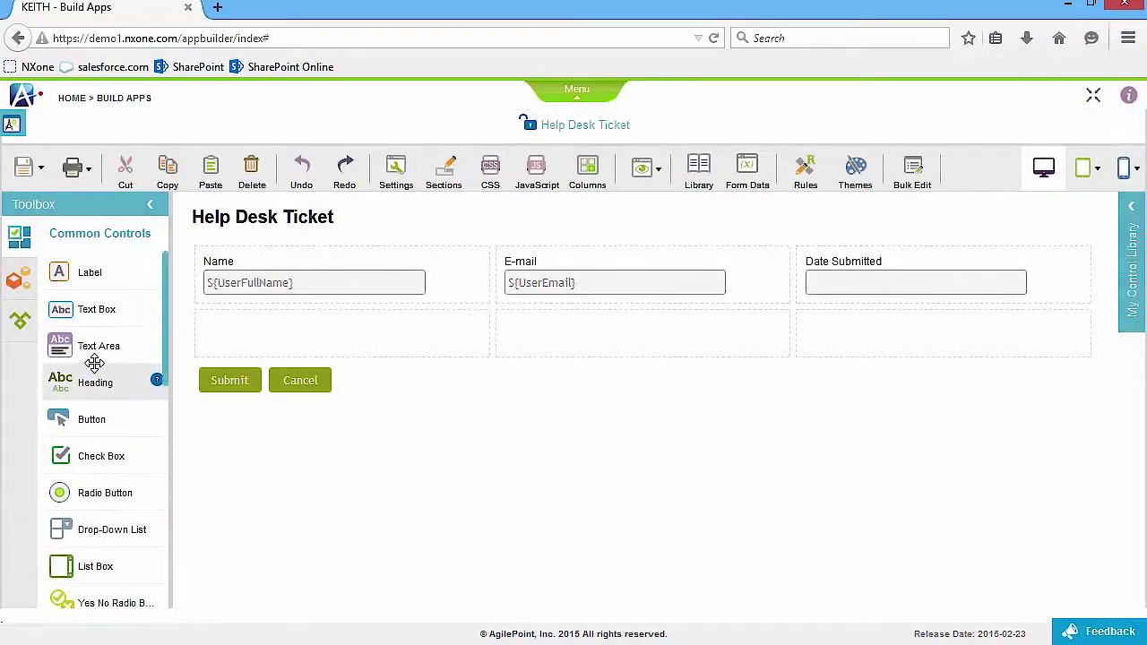
pyautogui.moveTo(93, 351); pyautogui.dragTo(252, 335)
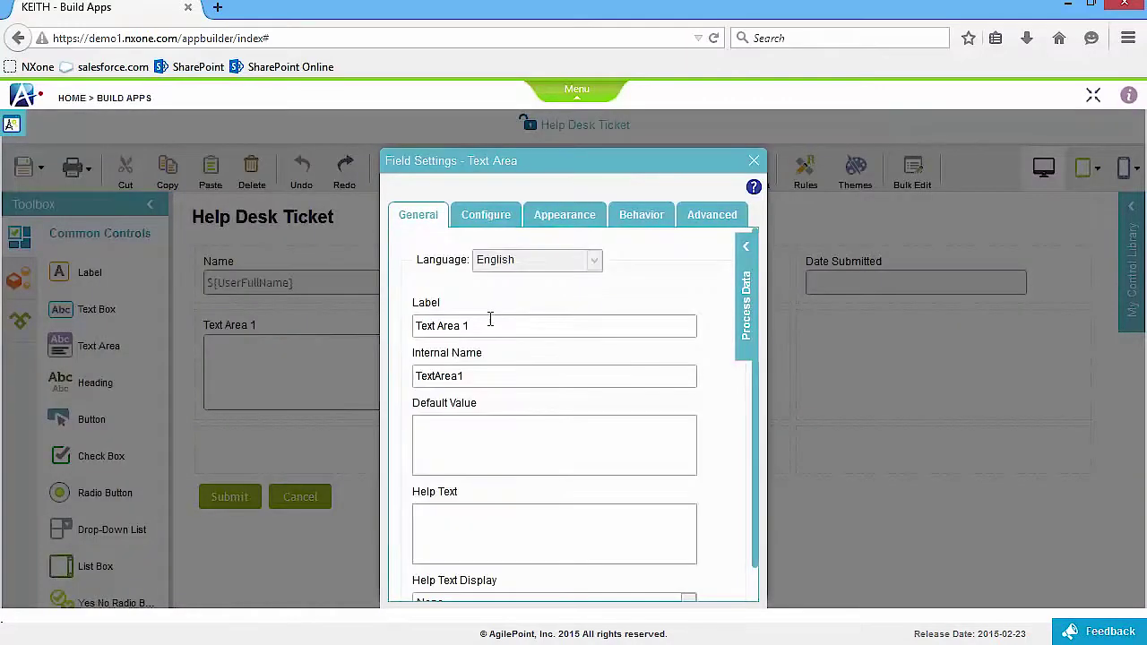
pyautogui.tripleClick(486, 326)
pyautogui.write('Issue Description')
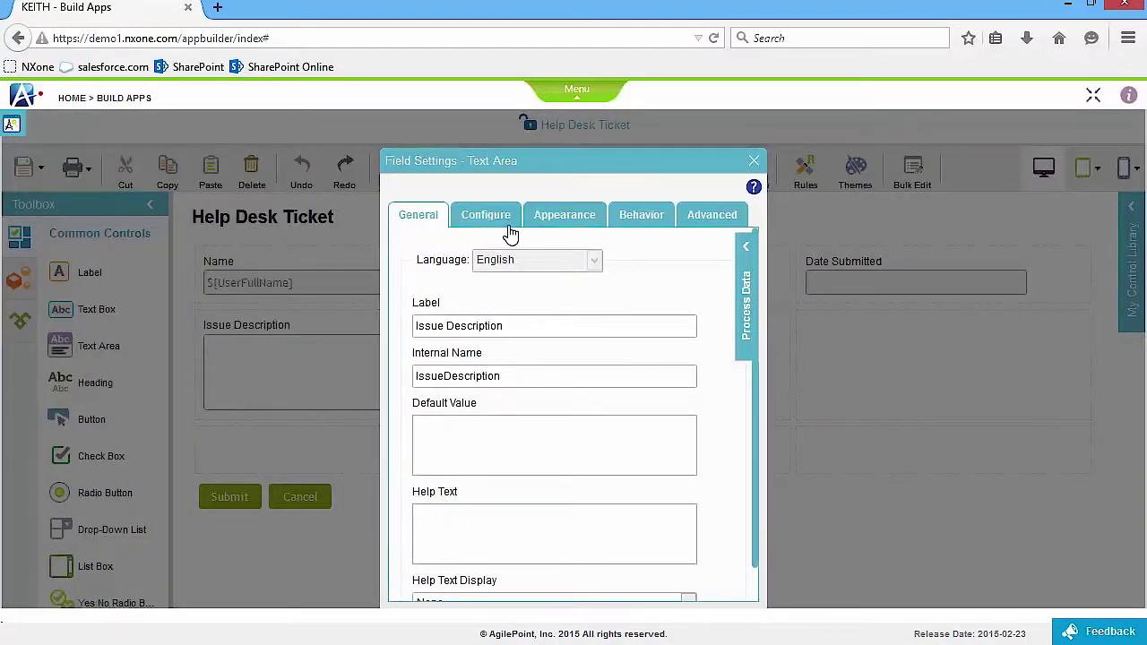
pyautogui.click(509, 222)
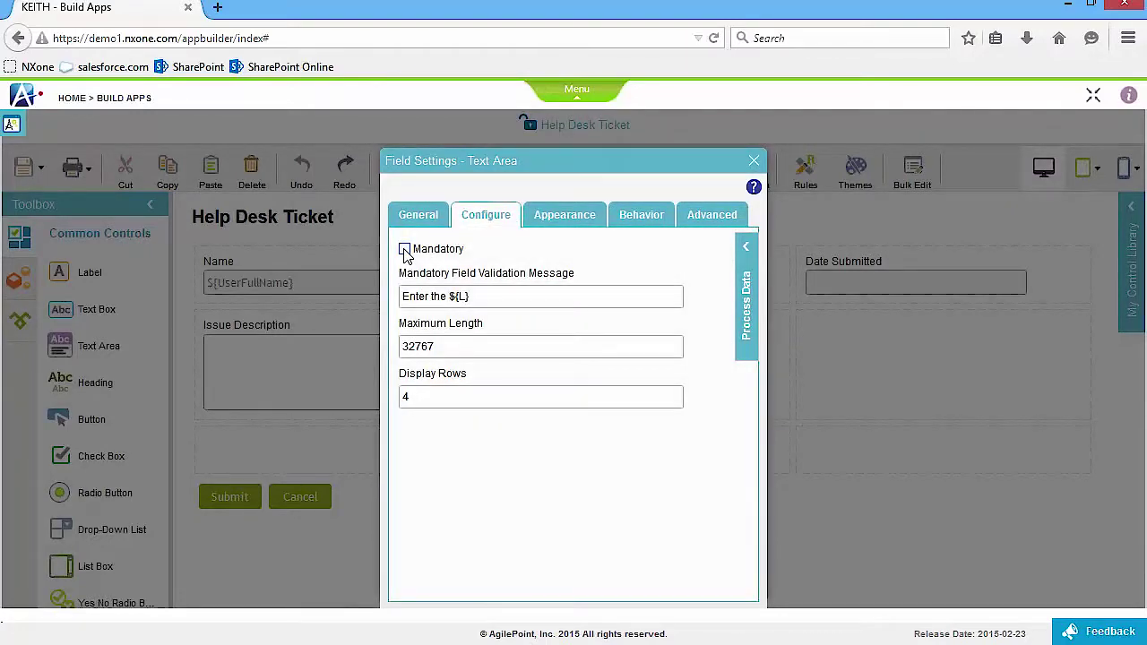
pyautogui.click(753, 164)
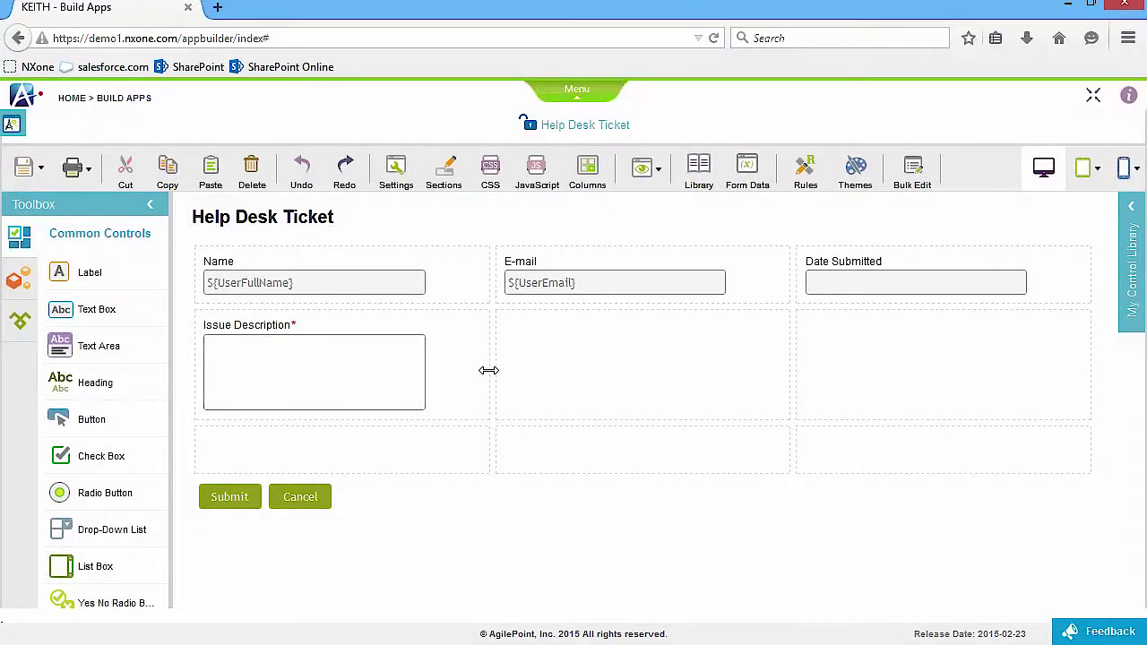
# Extend the Issue Description cell across all three columns and widen its text area to fill the row.
pyautogui.moveTo(488, 370); pyautogui.dragTo(999, 353)
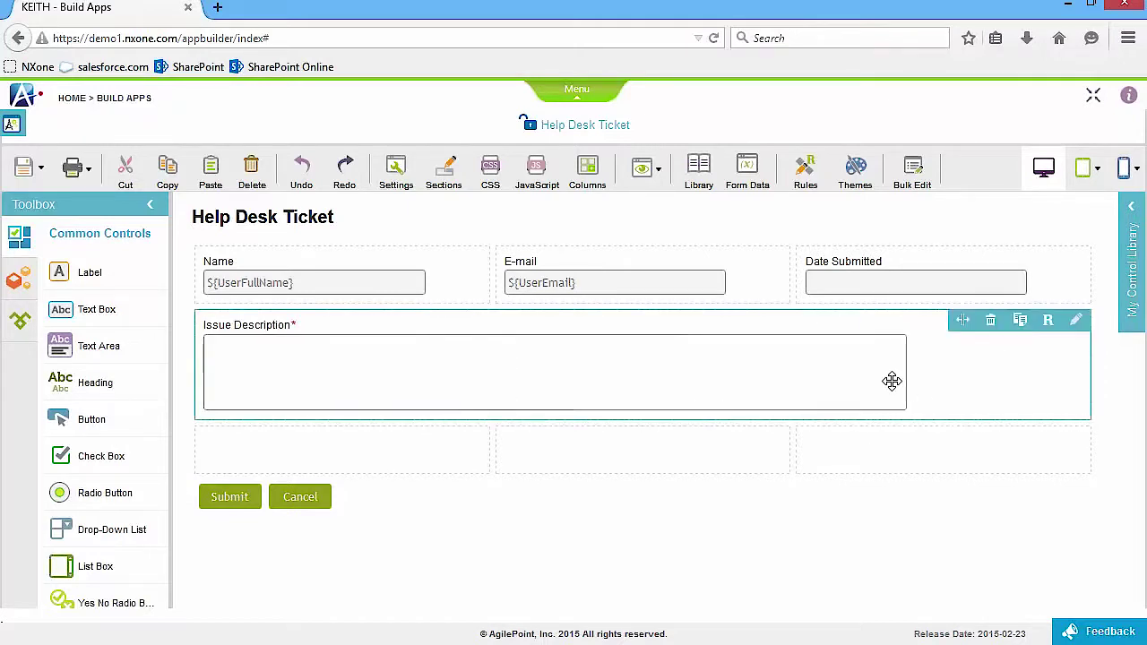
pyautogui.click(965, 325)
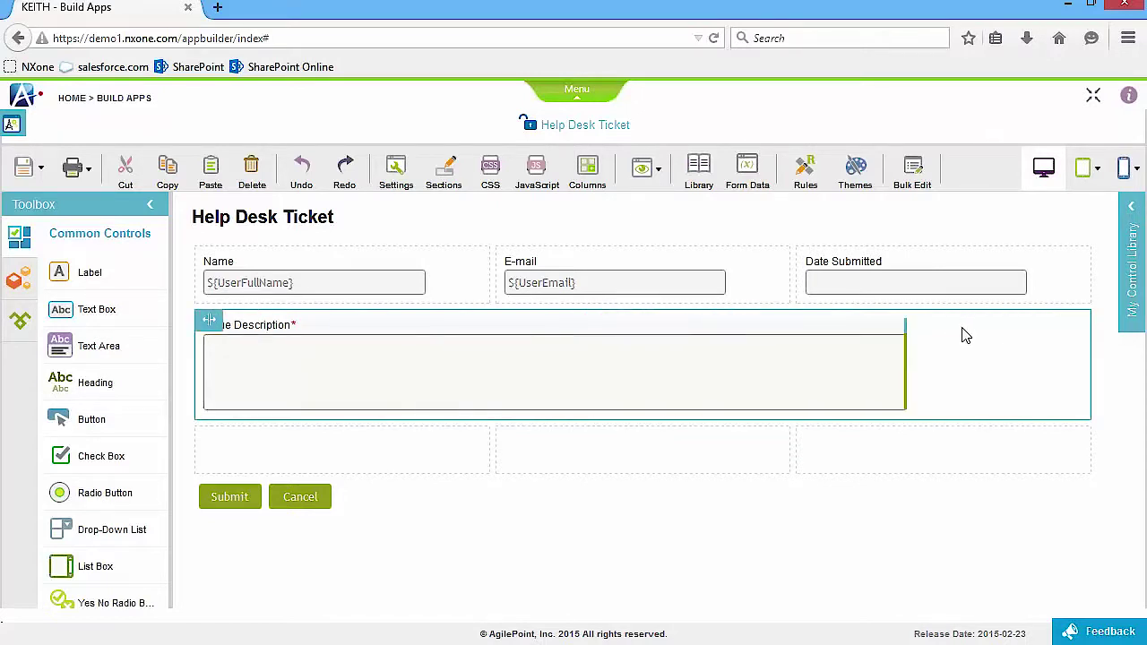
pyautogui.moveTo(906, 366); pyautogui.dragTo(1007, 364)
pyautogui.moveTo(1077, 355); pyautogui.dragTo(1083, 359)
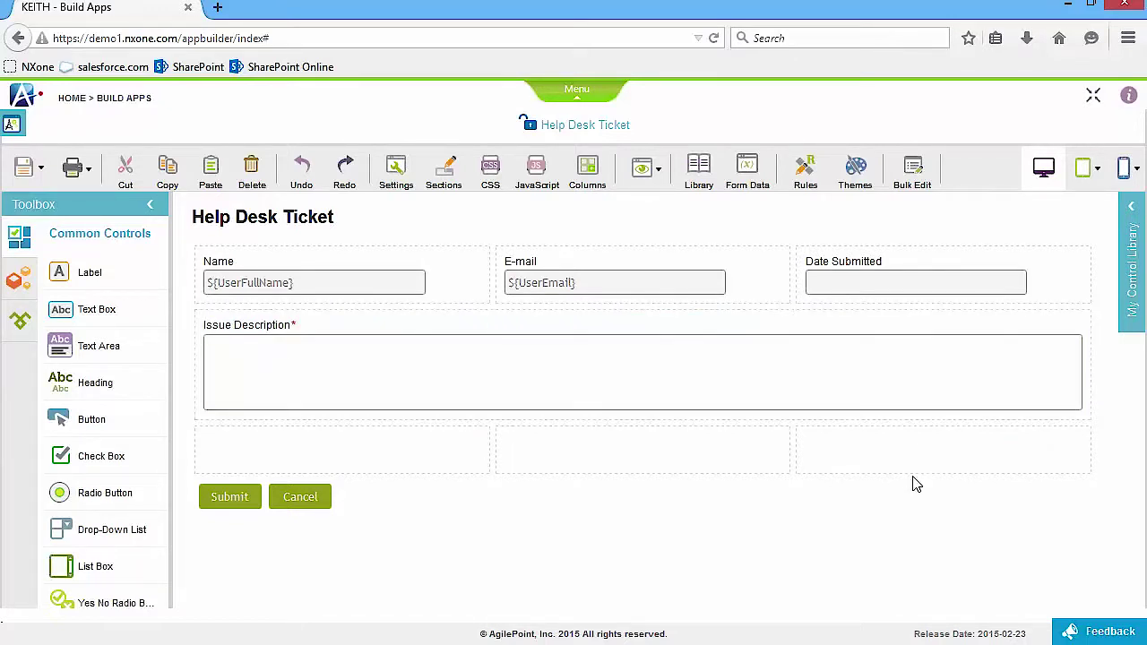
# Save the Help Desk Ticket form and return to the start task configuration in the process designer.
pyautogui.click(29, 167)
pyautogui.click(60, 199)
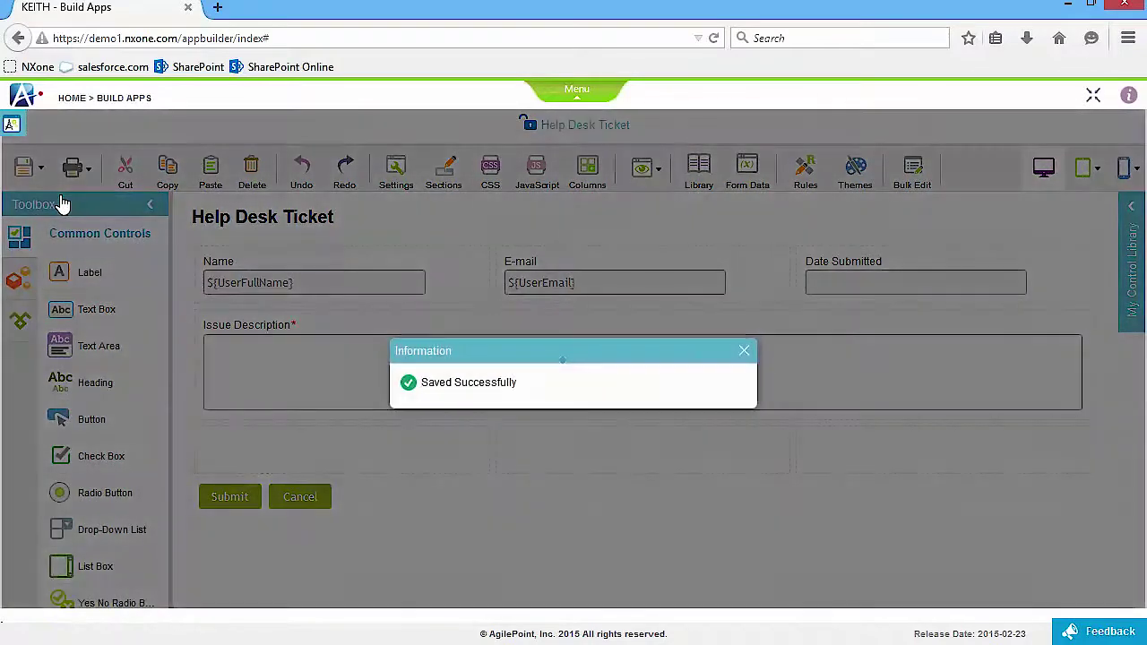
pyautogui.click(744, 350)
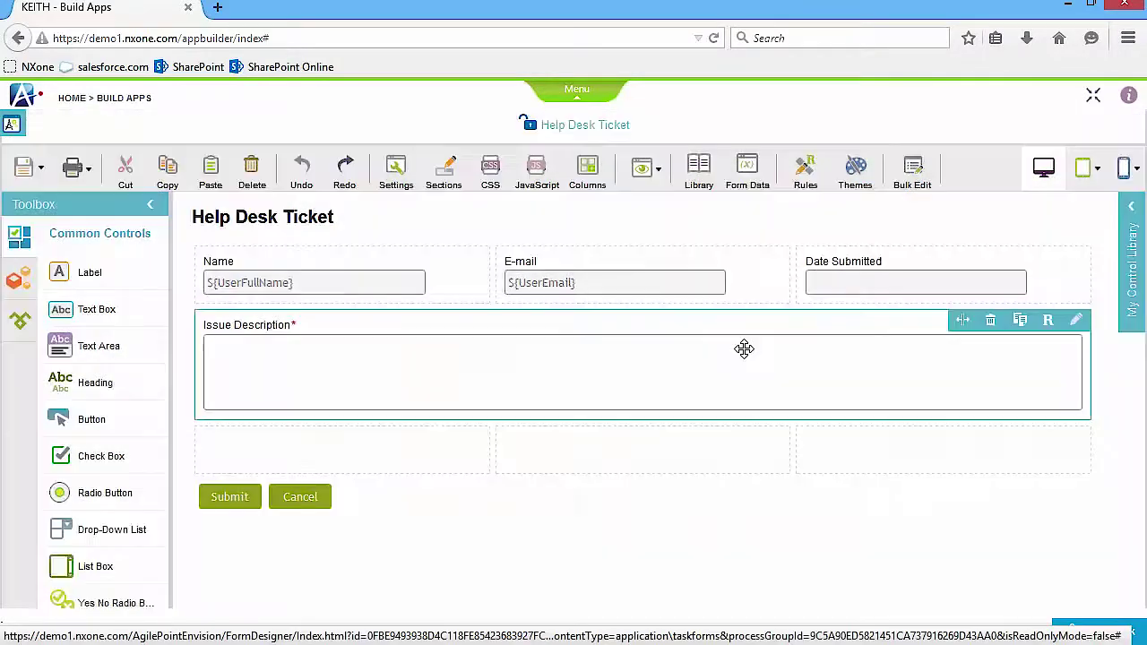
pyautogui.click(9, 128)
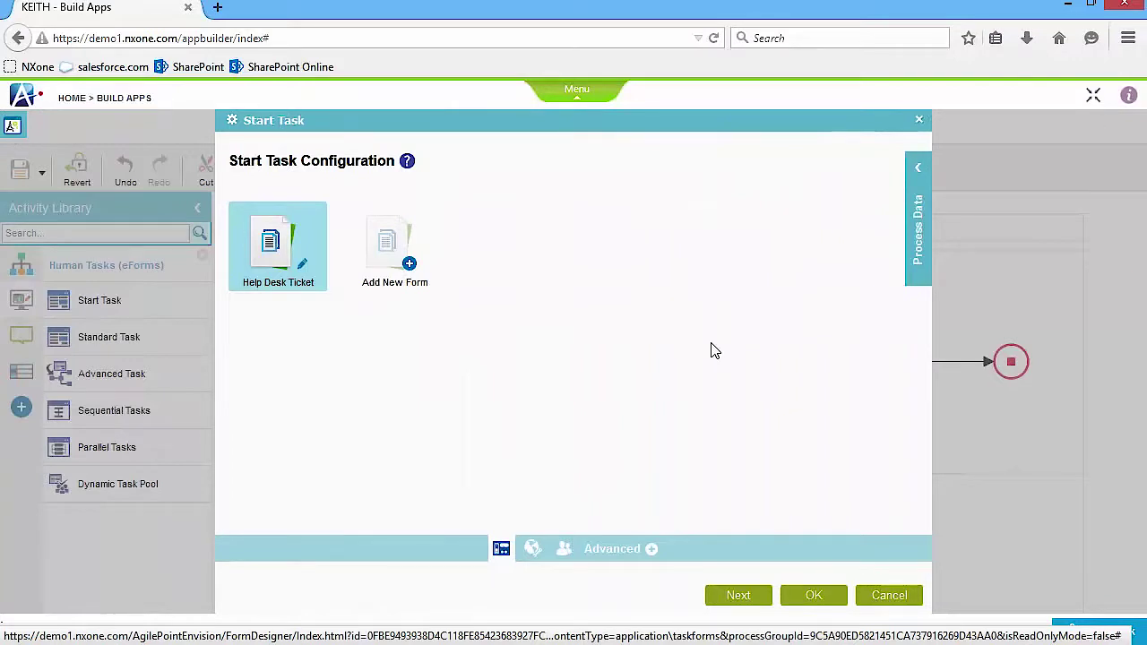
# Set the start task's display name to Submit Help Desk Ticket and finish its configuration, keeping ProcessInitiator as participant.
pyautogui.click(740, 597)
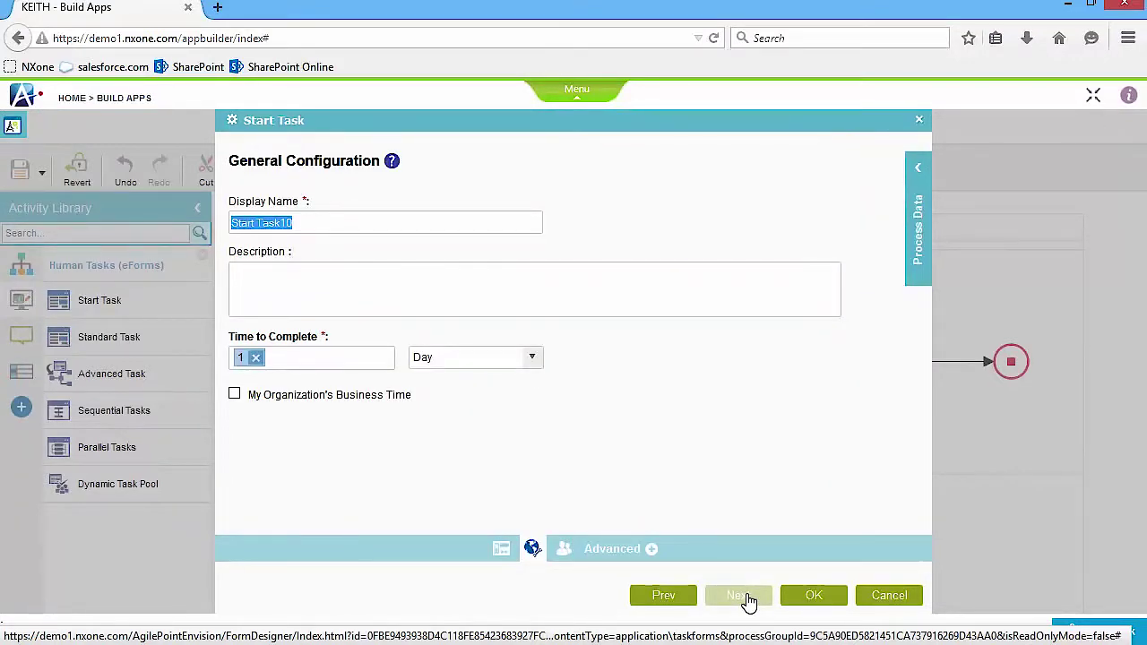
pyautogui.write('Submit Help Desk Ticket')
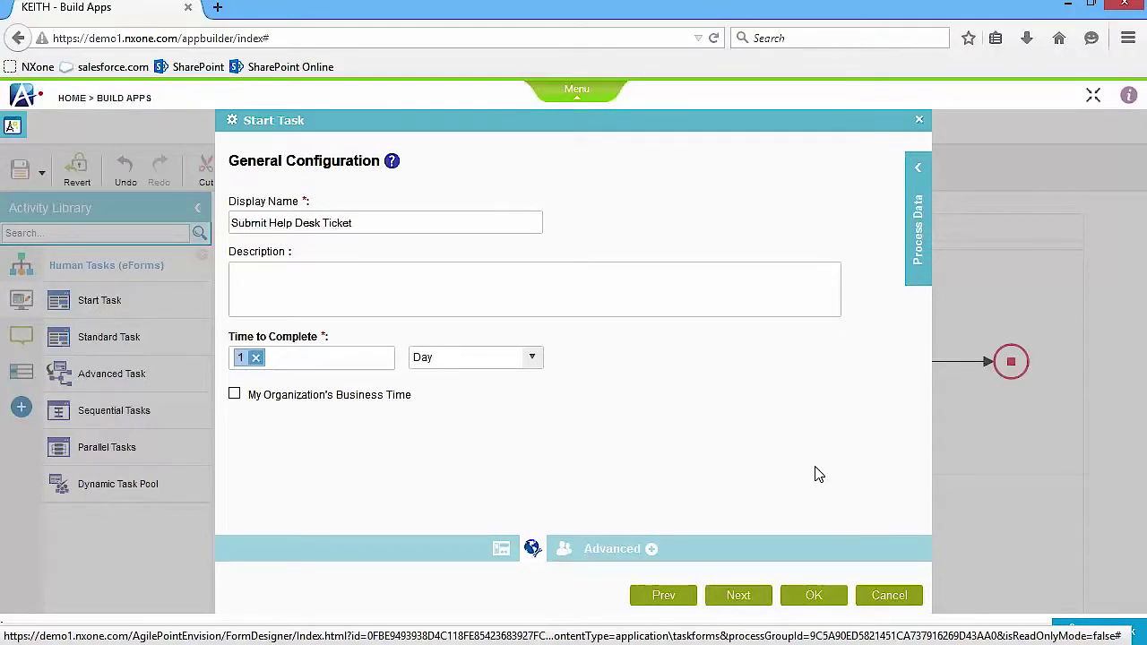
pyautogui.click(742, 597)
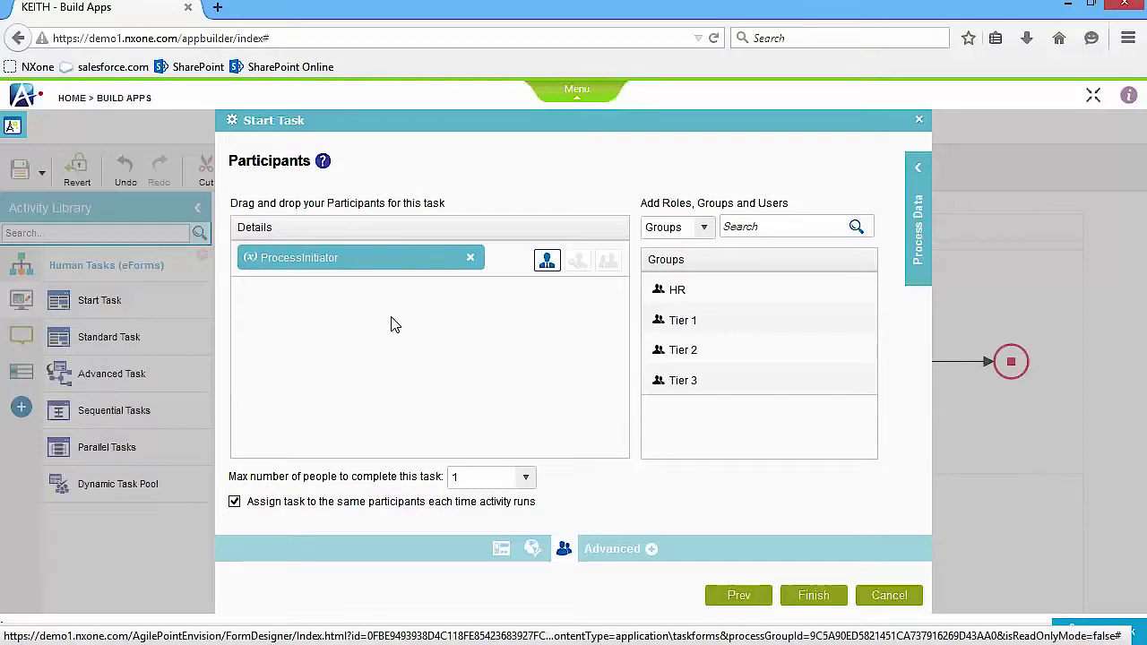
pyautogui.click(817, 596)
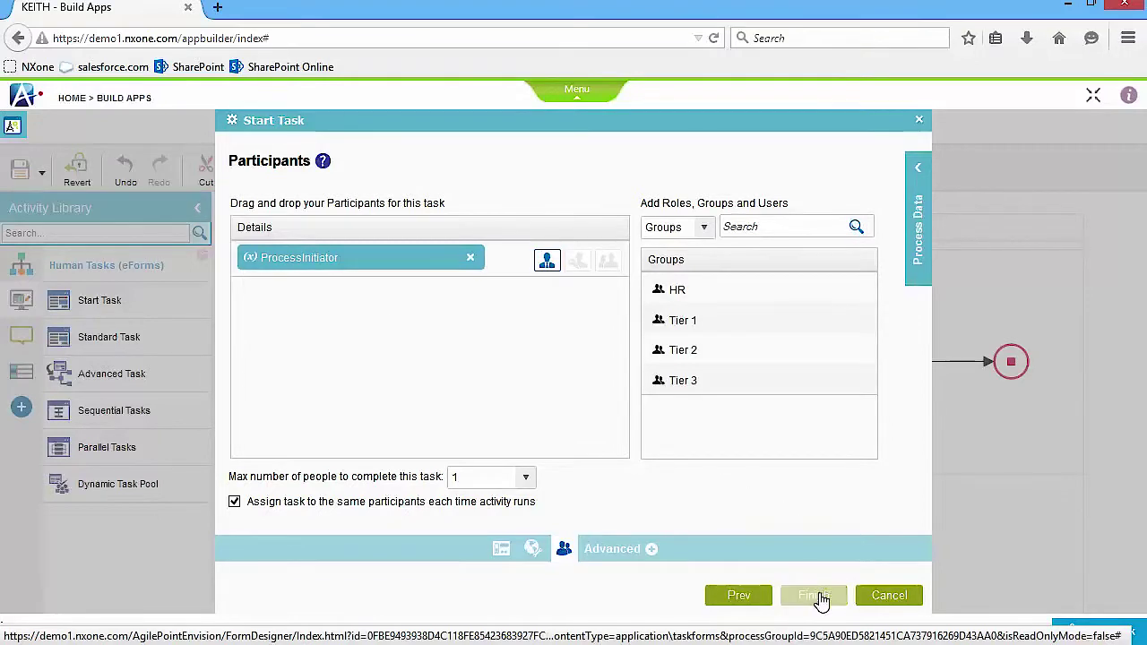
# Save the Help Desk Process model without checking it in.
pyautogui.click(23, 169)
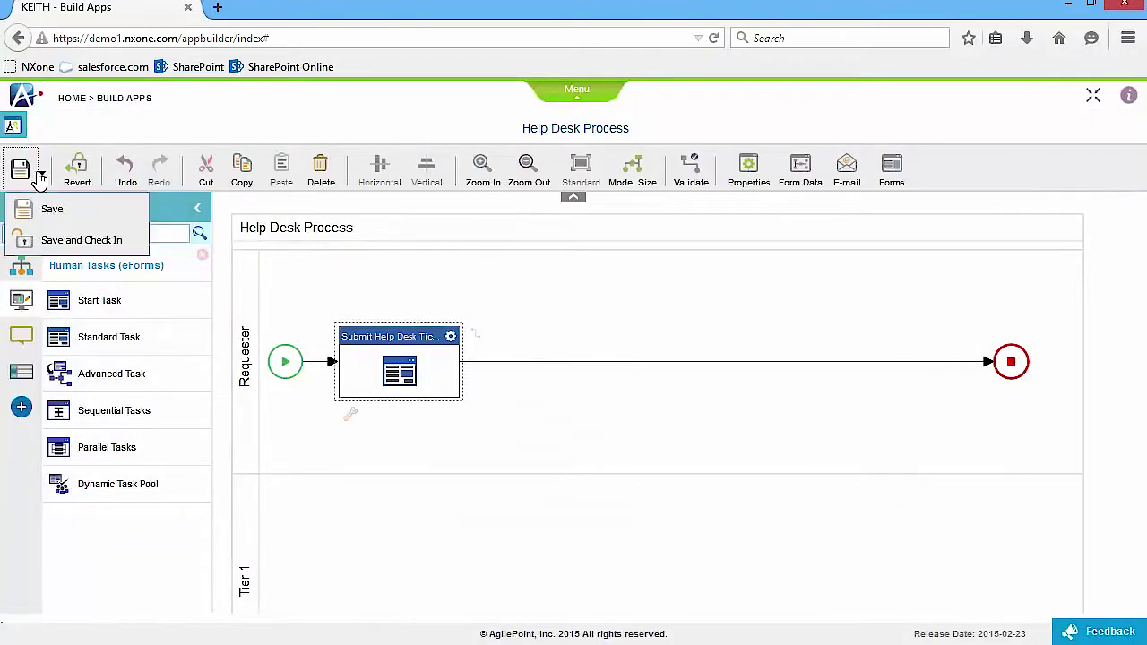
pyautogui.click(49, 213)
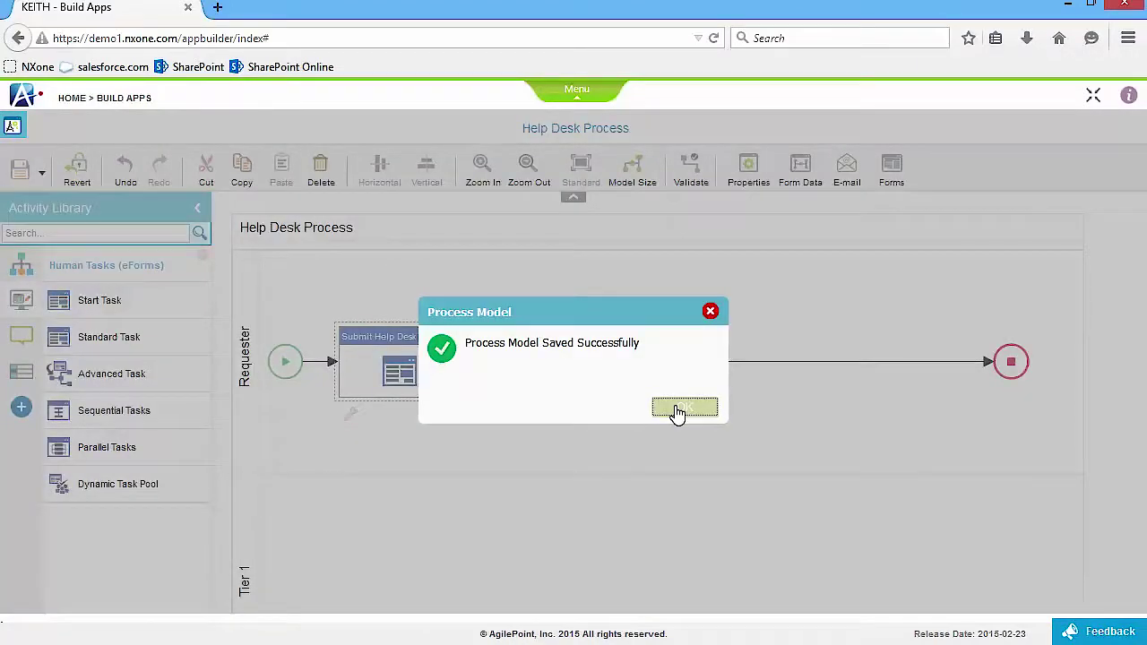
pyautogui.click(683, 409)
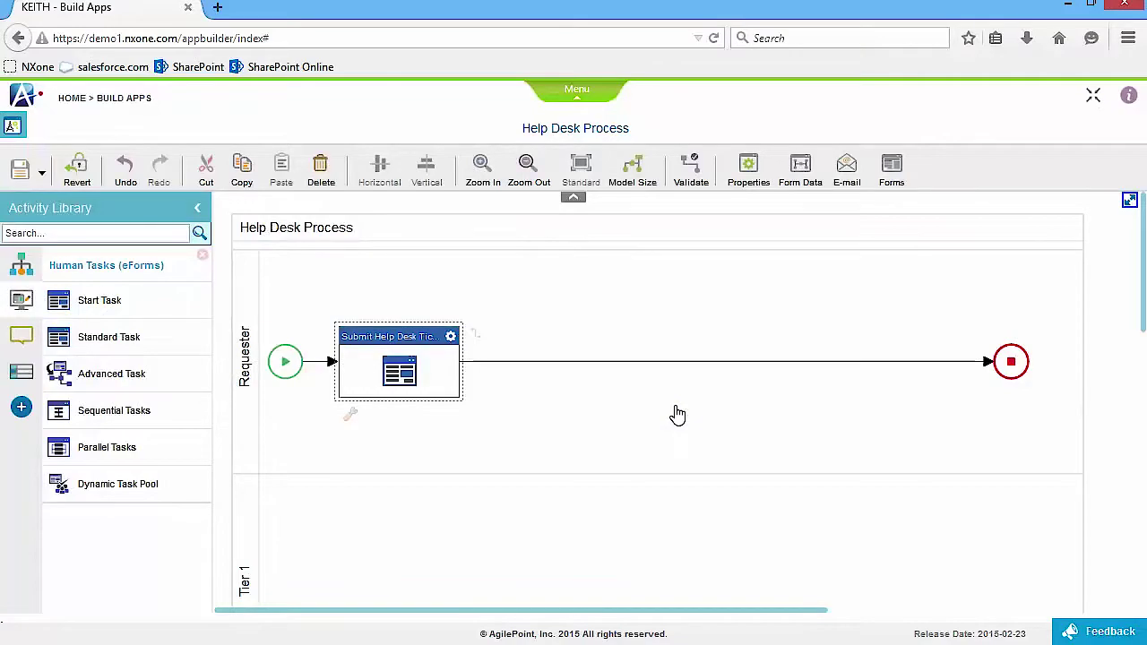